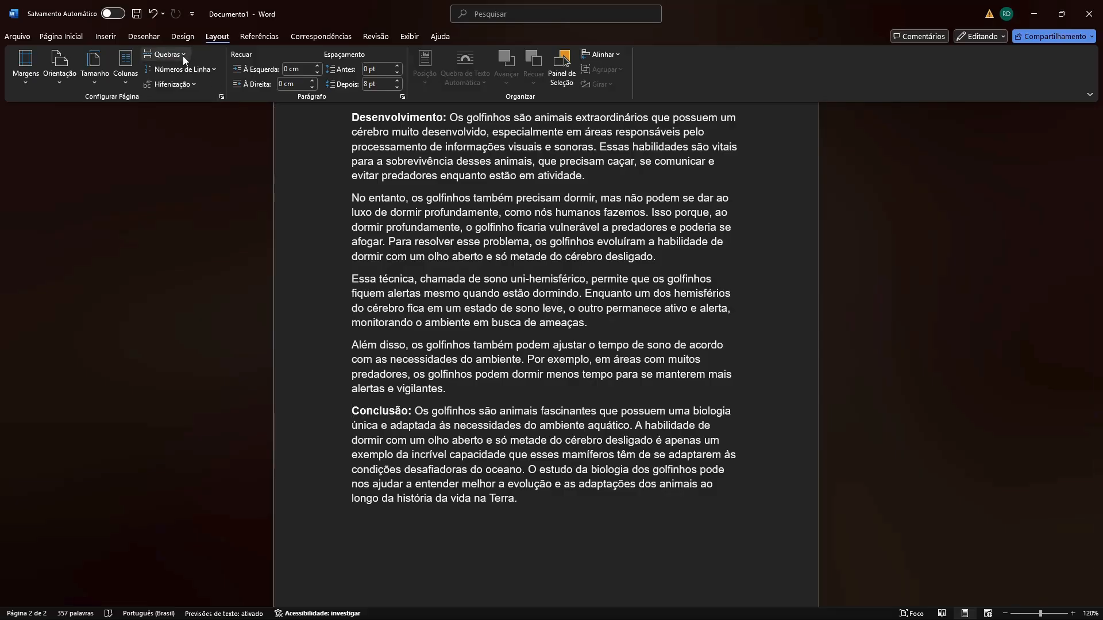
Insert a page break before the "Conclusão" paragraph and check how the text splits across the two pages.
left_click(185, 55)
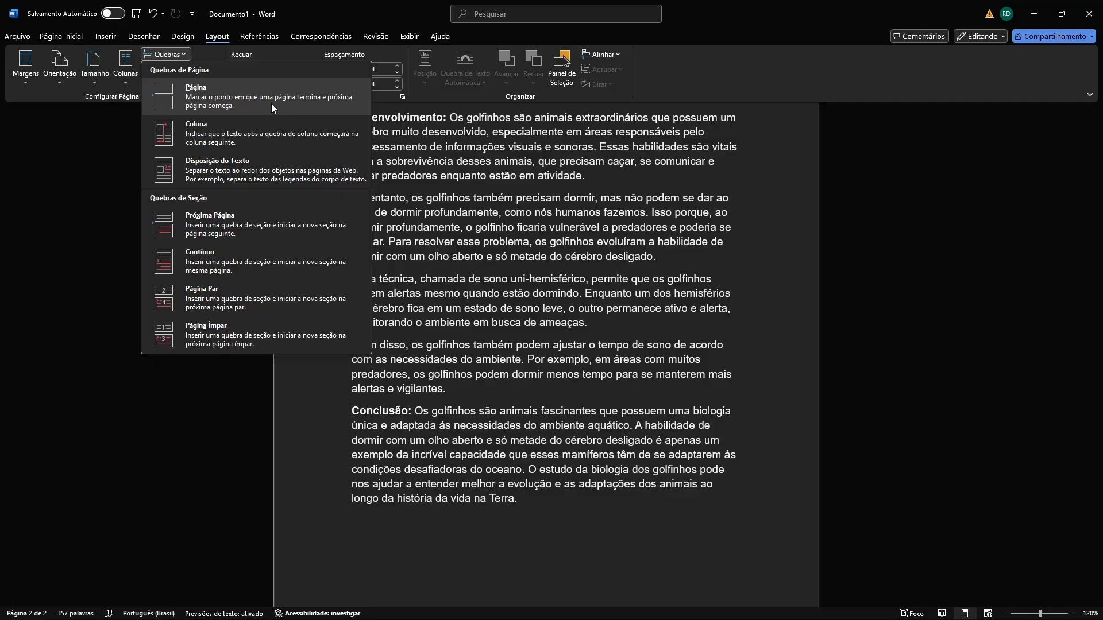
left_click(233, 97)
scroll(472, 222, "down", 1)
scroll(473, 222, "down", 1)
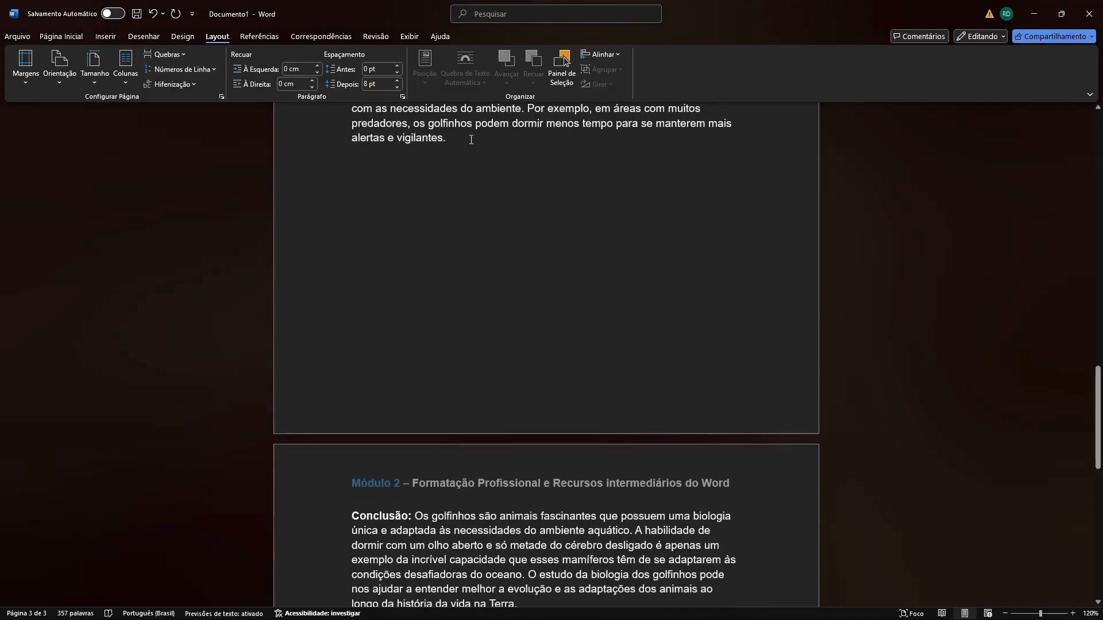
scroll(446, 275, "up", 2)
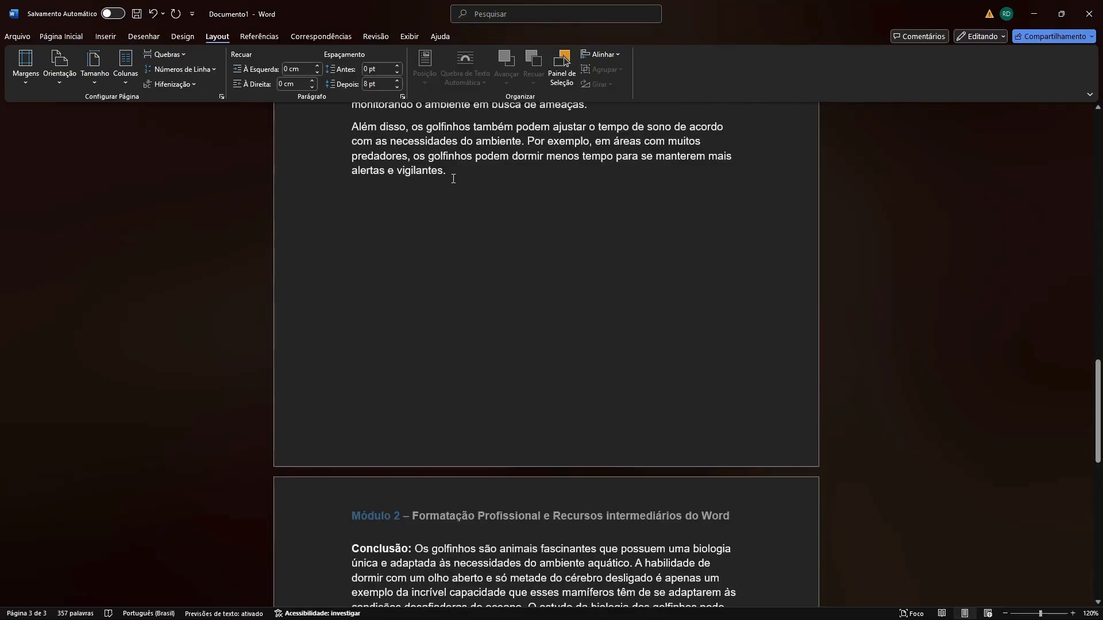
scroll(389, 369, "down", 3)
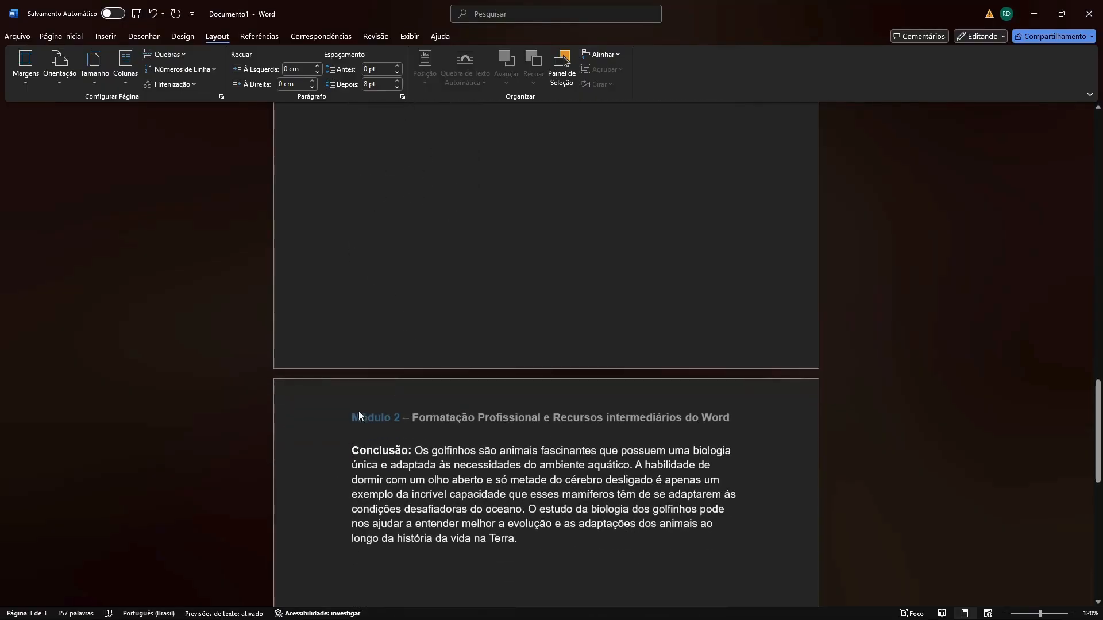
scroll(359, 357, "up", 1)
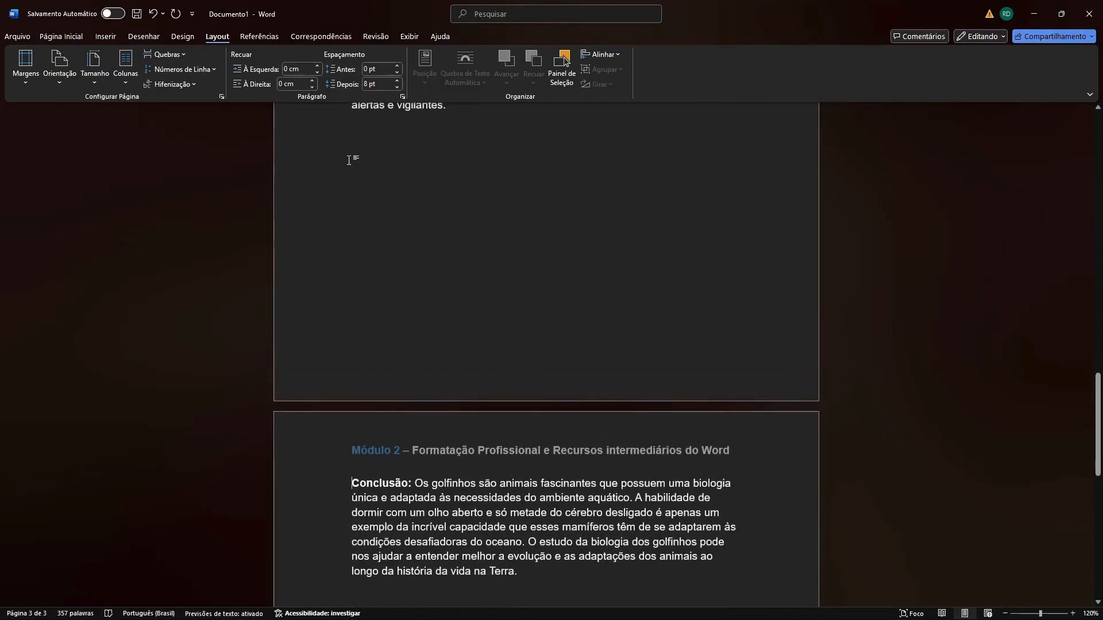
scroll(579, 517, "down", 5)
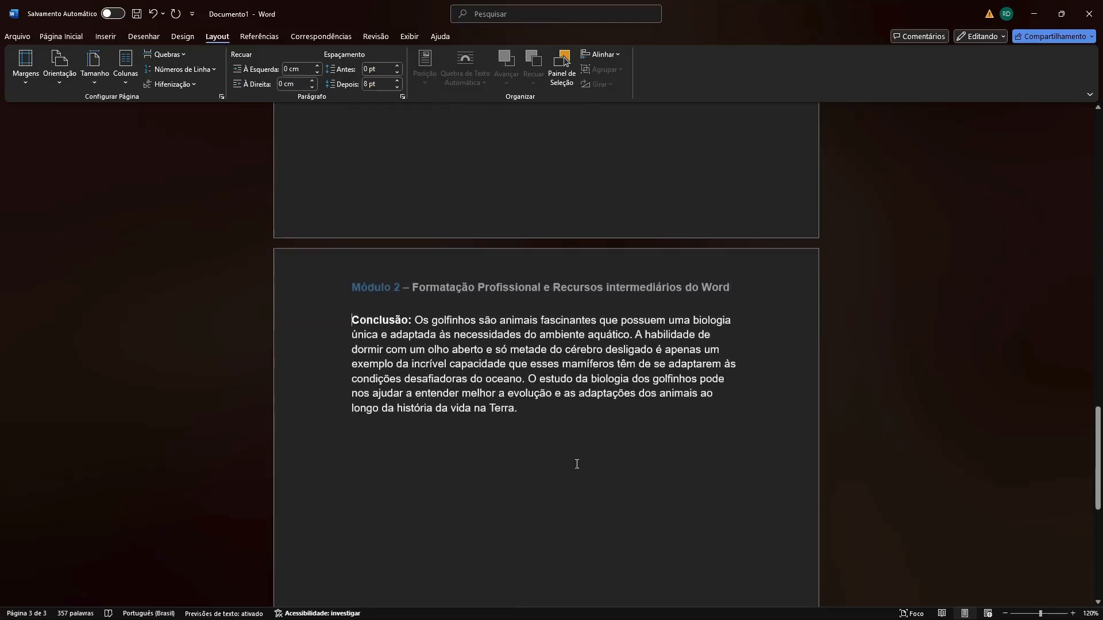
scroll(577, 467, "down", 2)
scroll(544, 365, "up", 10)
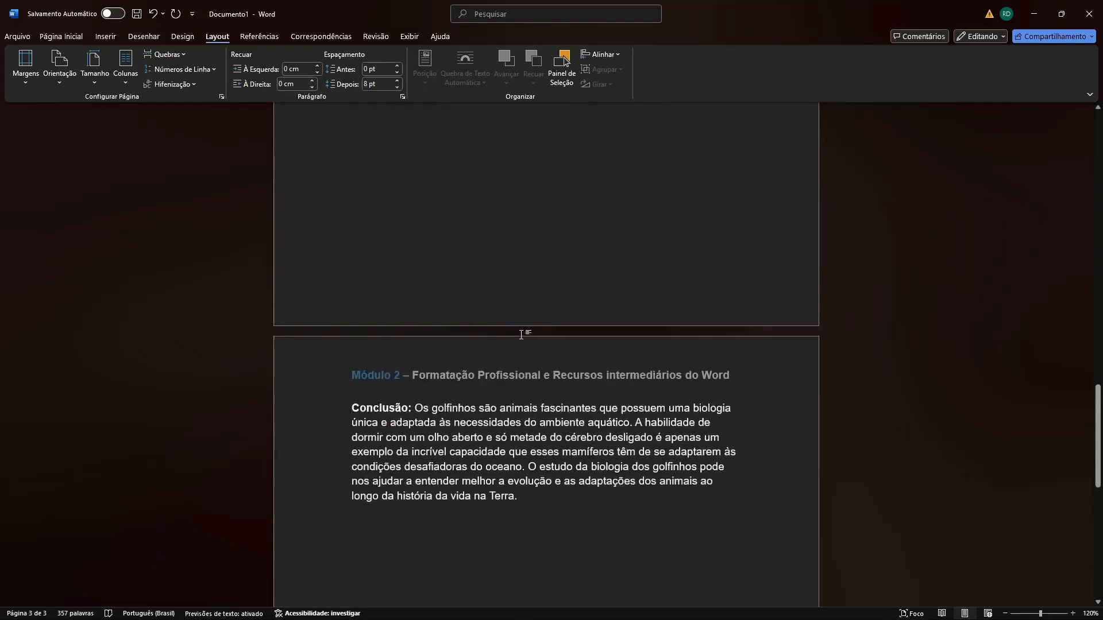
Try adding the test text "sjknd" in the blank area before the page break, and delete it.
left_click(464, 259)
scroll(463, 259, "down", 2)
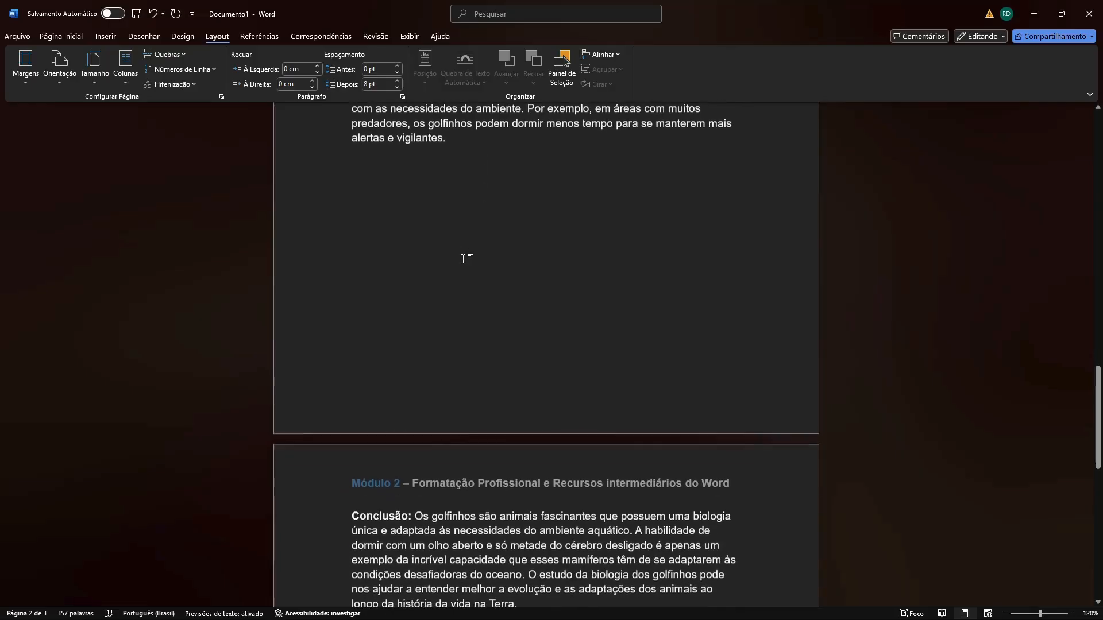
type("sjknd")
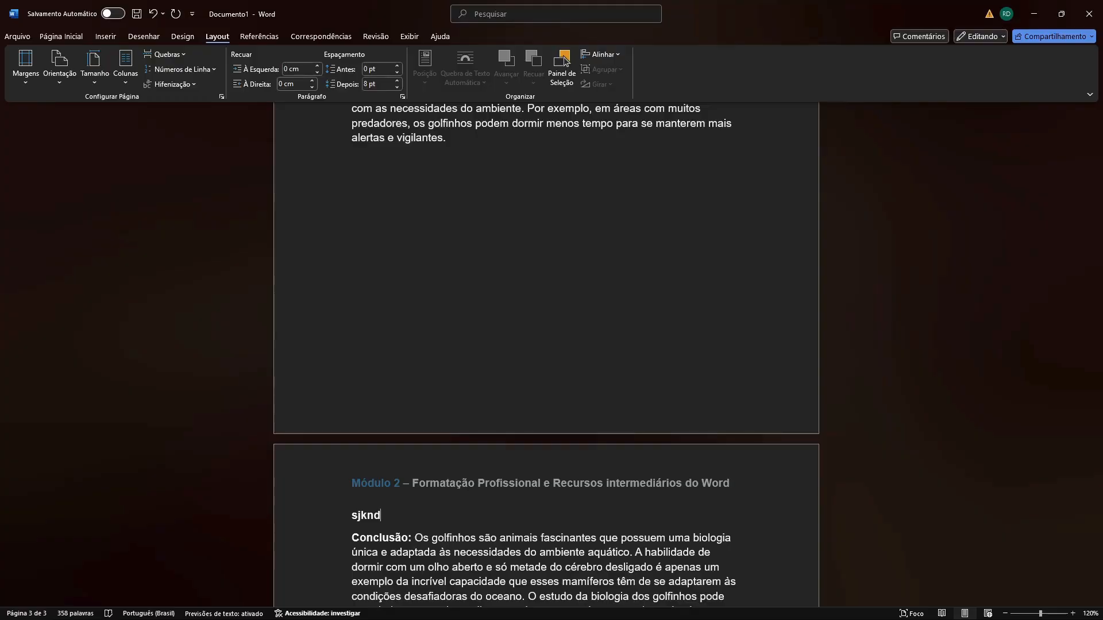
key("BackSpace")
key("BackSpace")
key("BackSpace")
key("BackSpace")
Try the test text "LALAL" at the page break before "Conclusão" and remove it.
key("BackSpace")
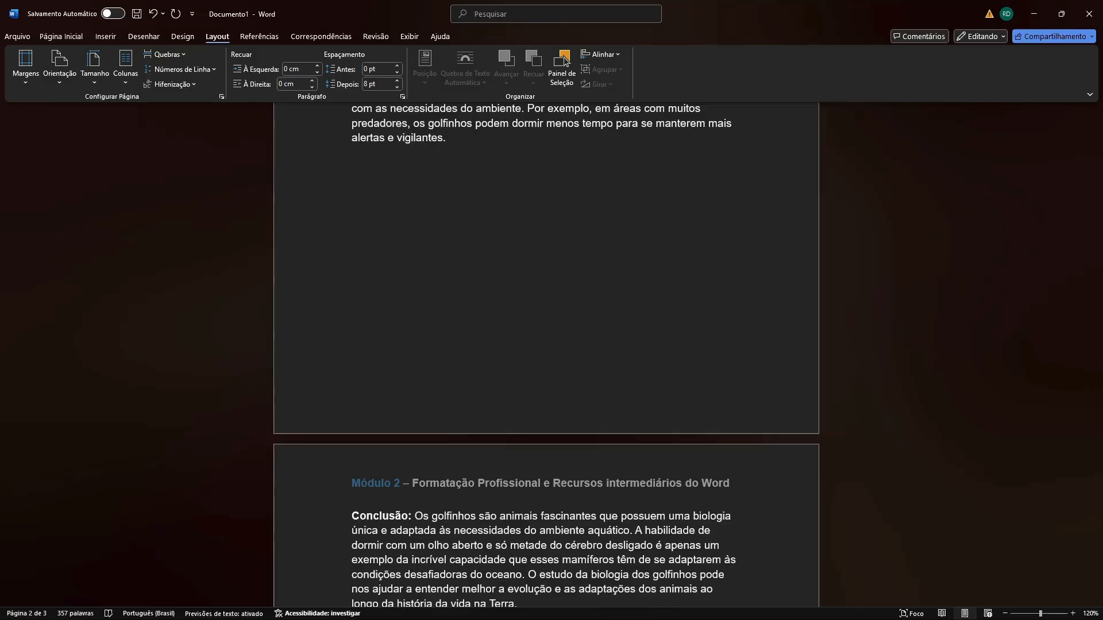
type("LALAL")
key("BackSpace")
key("BackSpace")
key("BackSpace")
key("BackSpace")
key("BackSpace")
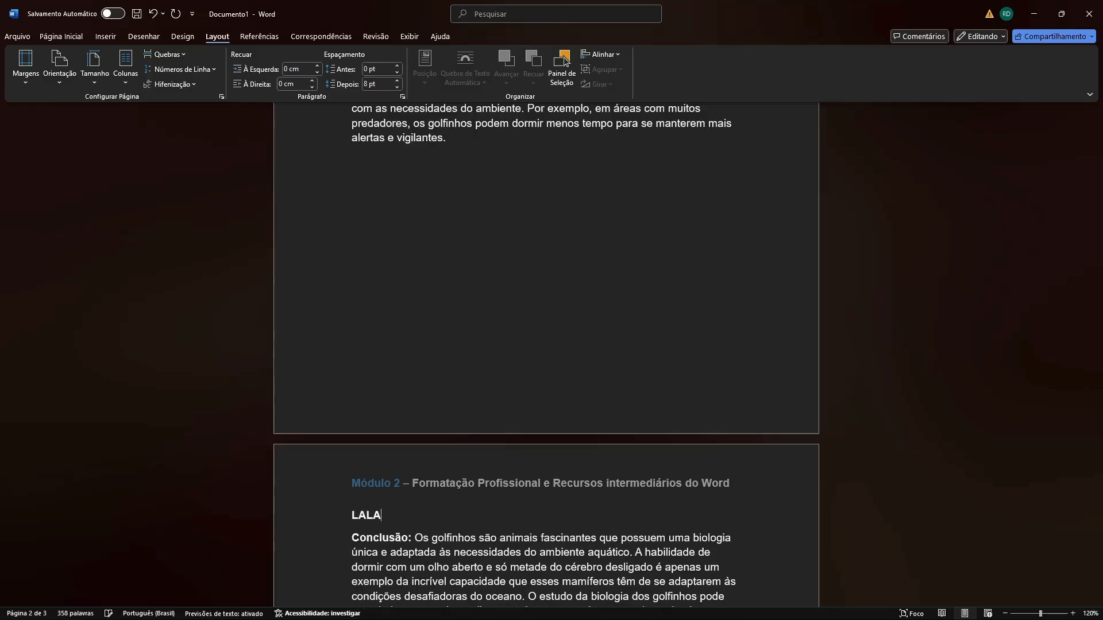
key("Return")
key("BackSpace")
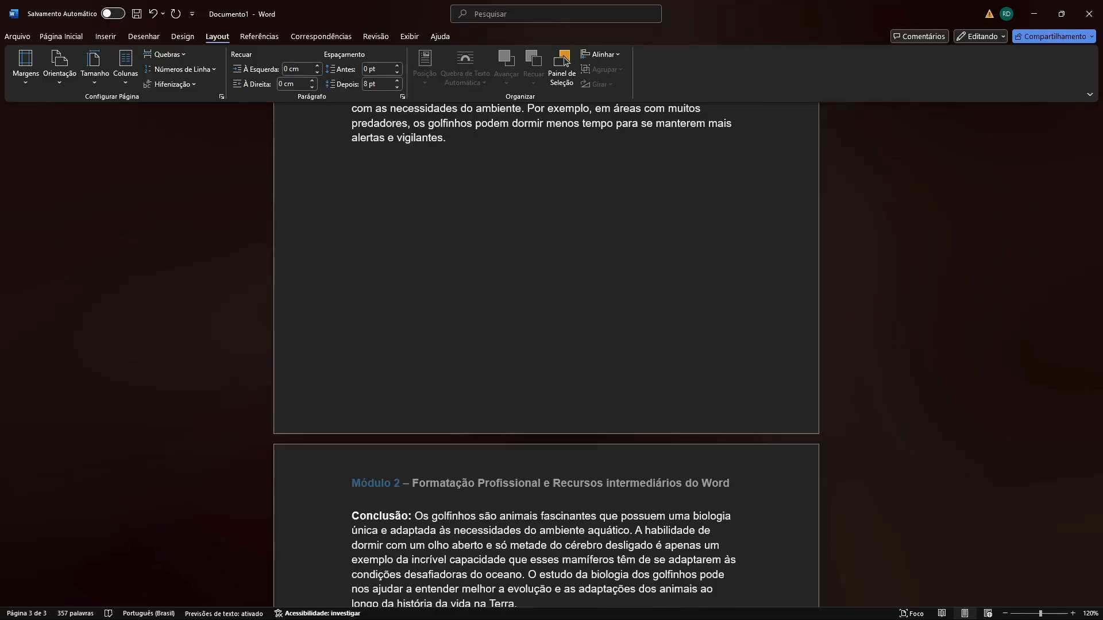
Try entering "LAL" in the blank area below the paragraph ending in "alertas e vigilantes".
left_click(147, 55)
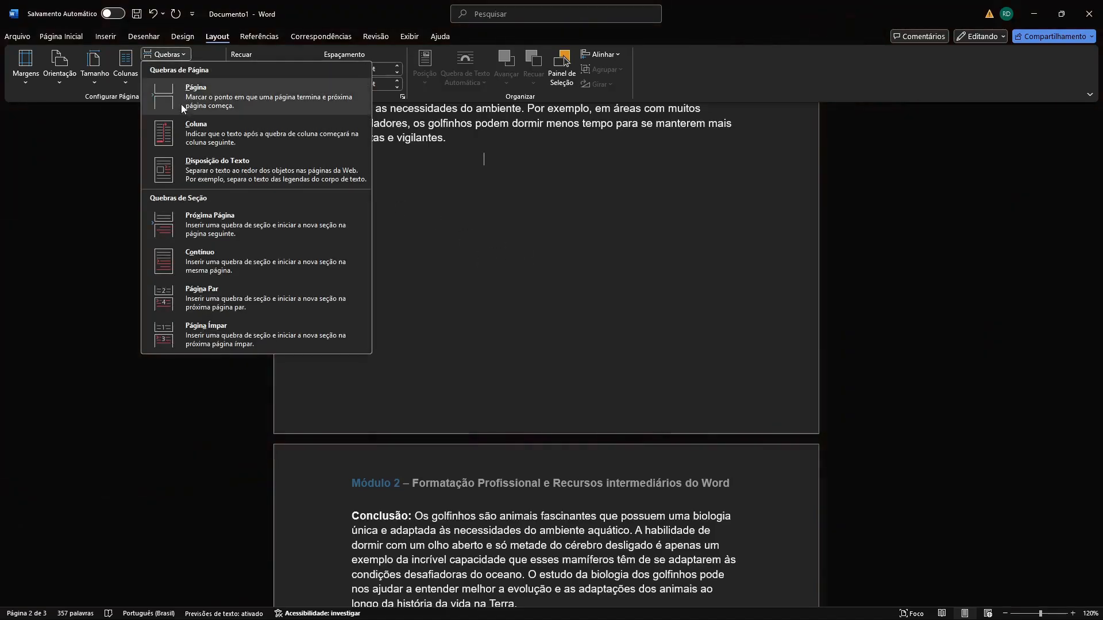
left_click(488, 163)
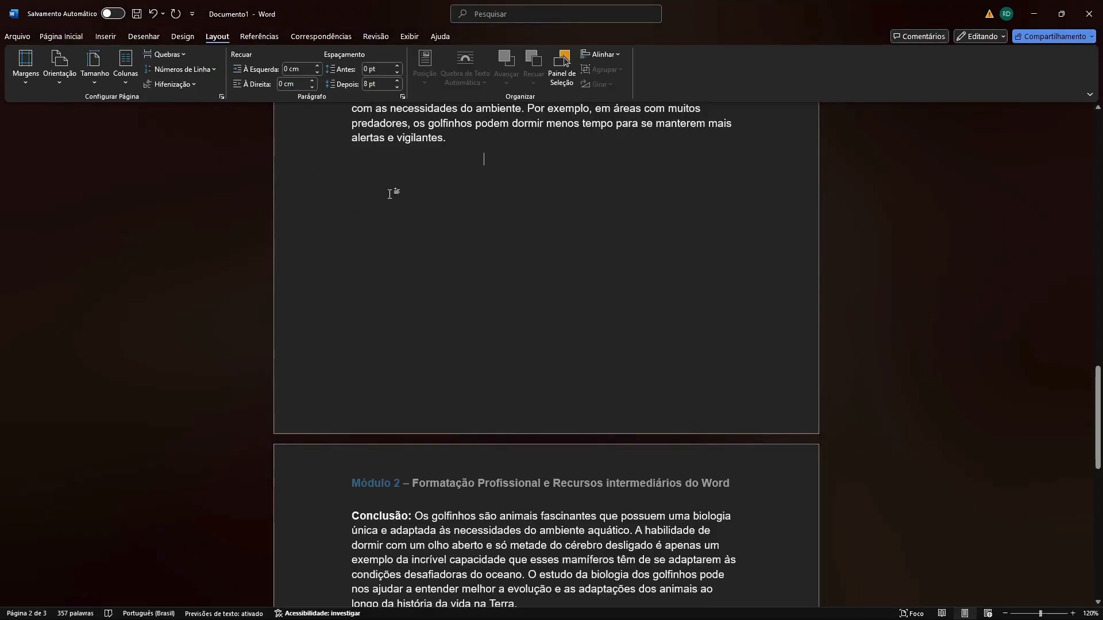
type("LAL")
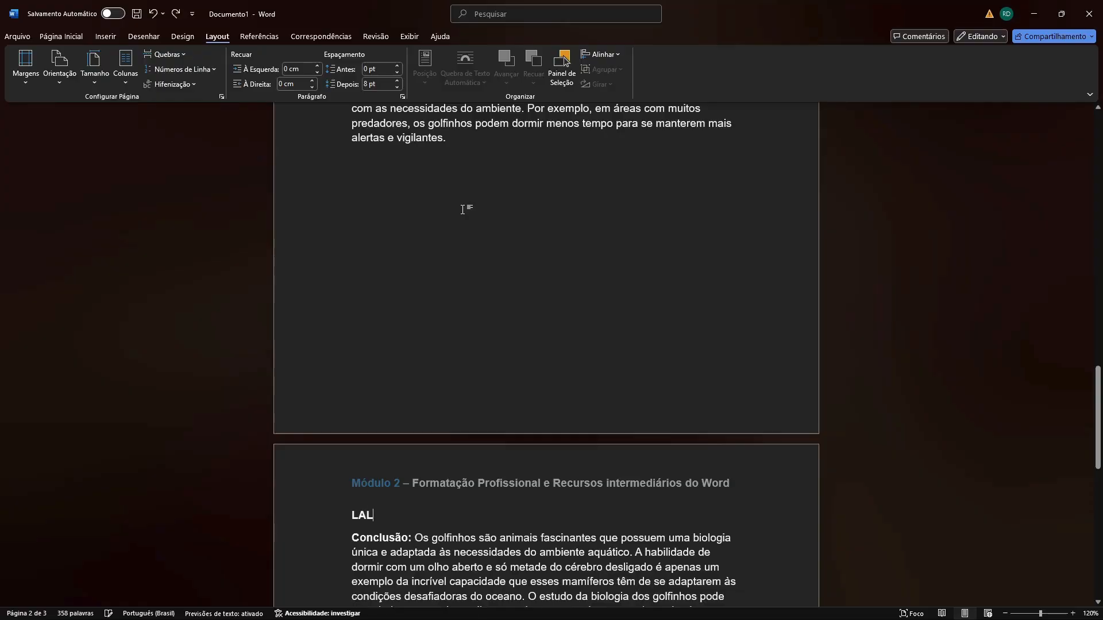
Undo the "LAL" test text and delete the page break before the "Conclusão" paragraph.
key("ctrl+z")
key("ctrl+z")
key("ctrl+z")
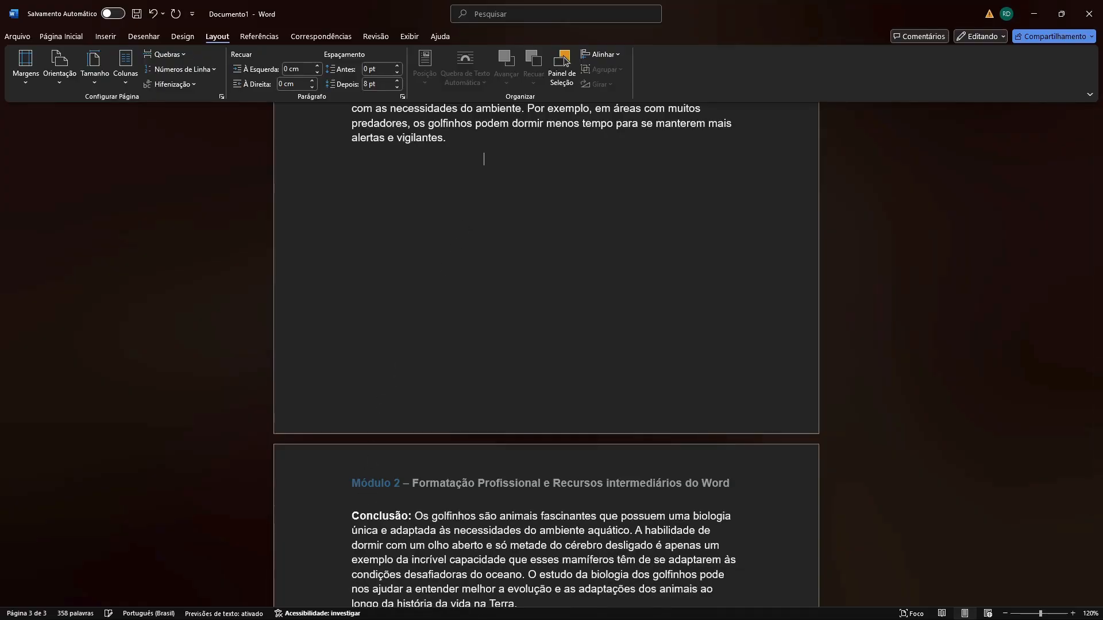
key("BackSpace")
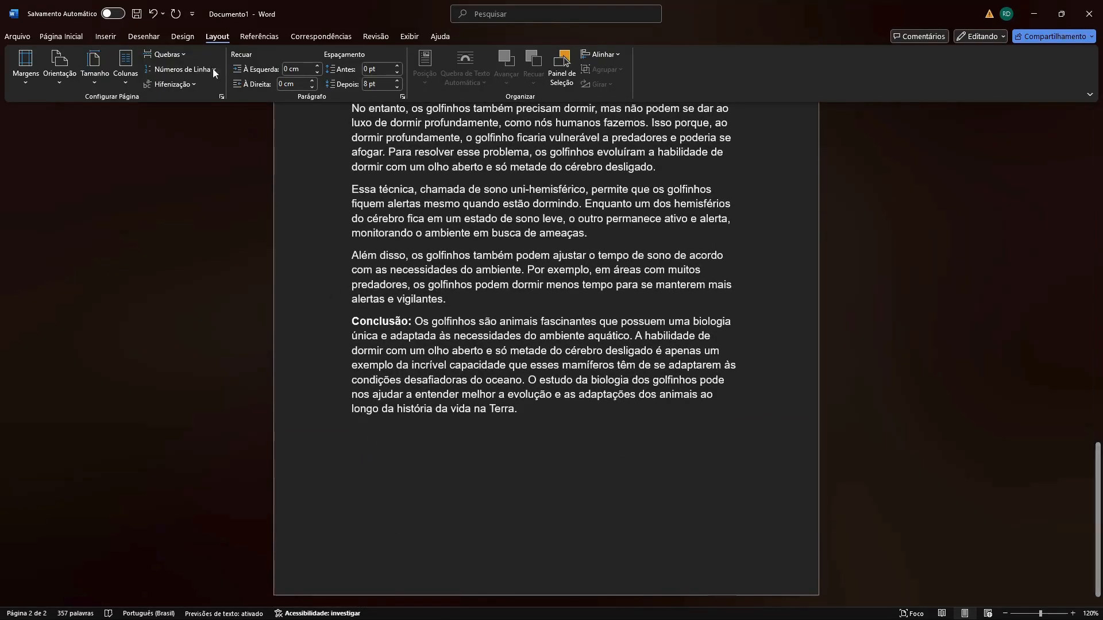
Insert a Next Page (Próxima Página) section break before the "Conclusão" paragraph.
left_click(172, 54)
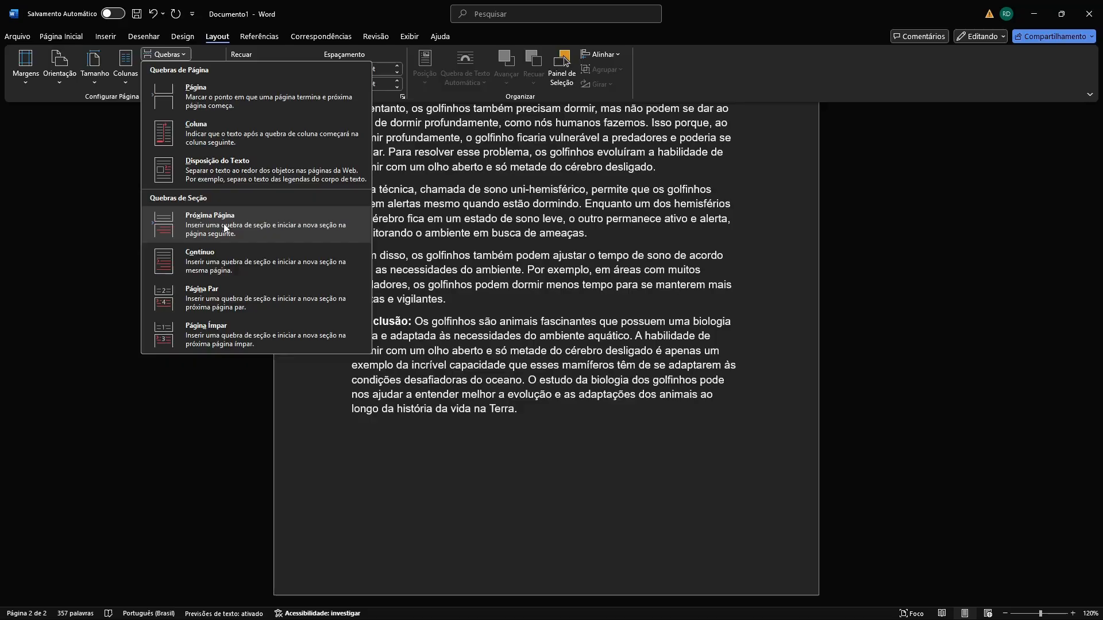
left_click(224, 228)
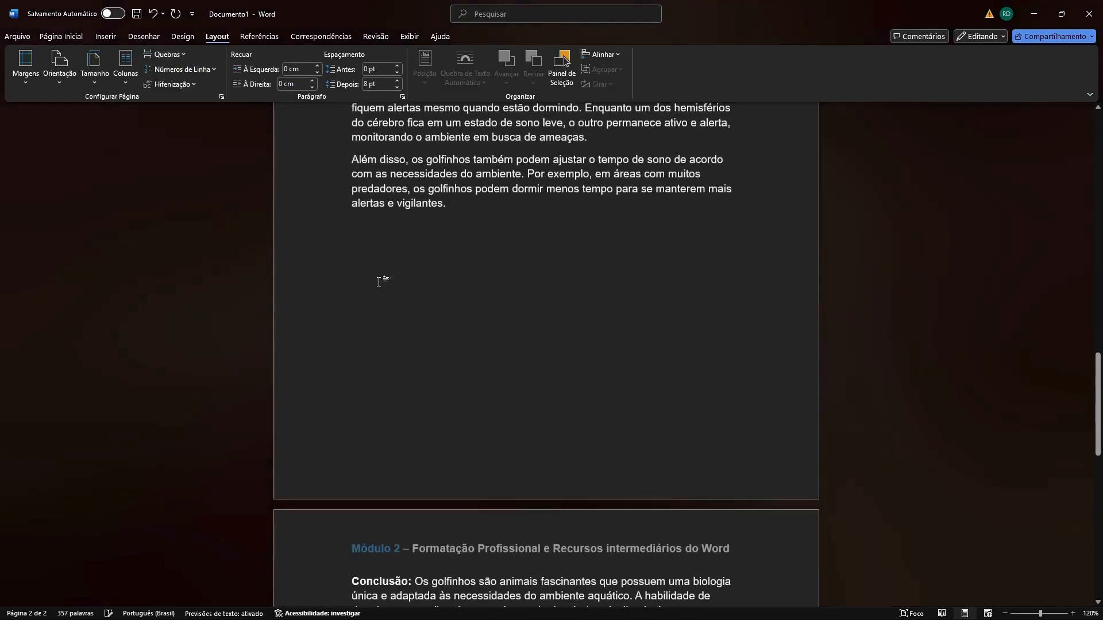
scroll(468, 338, "down", 3)
scroll(454, 229, "up", 2)
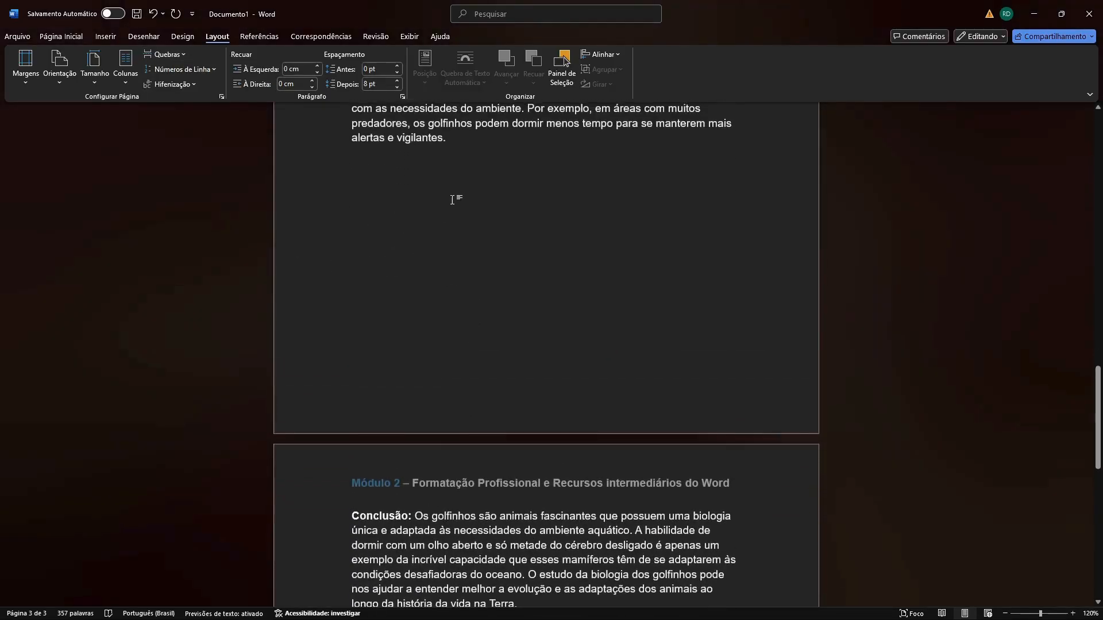
Add a new line reading "asasasasasasa" on page 2, before the "Conclusão" section.
key("Return")
type("asasasasasa")
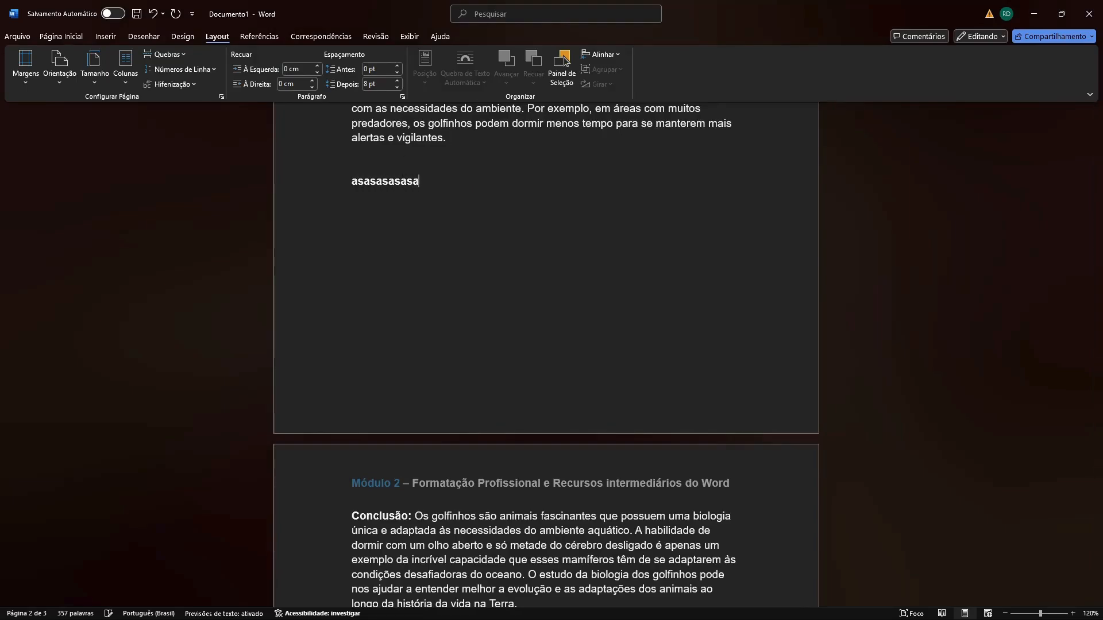
type("sa")
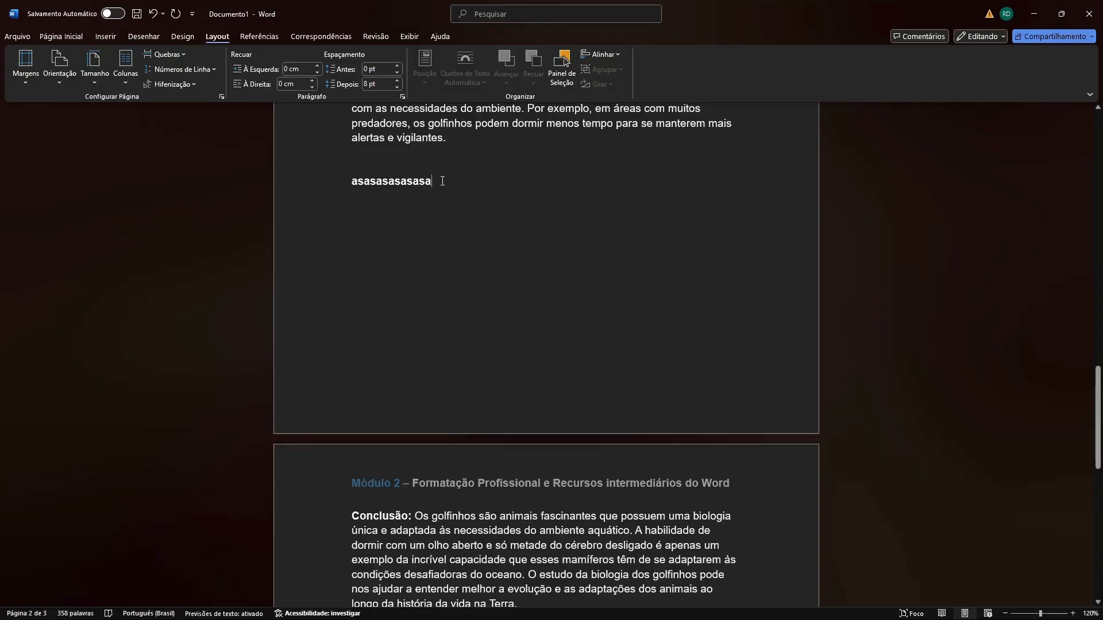
Select the text from "Introdução" to "alertas e vigilantes" and compare this section with the "Conclusão" section on the next page.
scroll(442, 181, "up", 8)
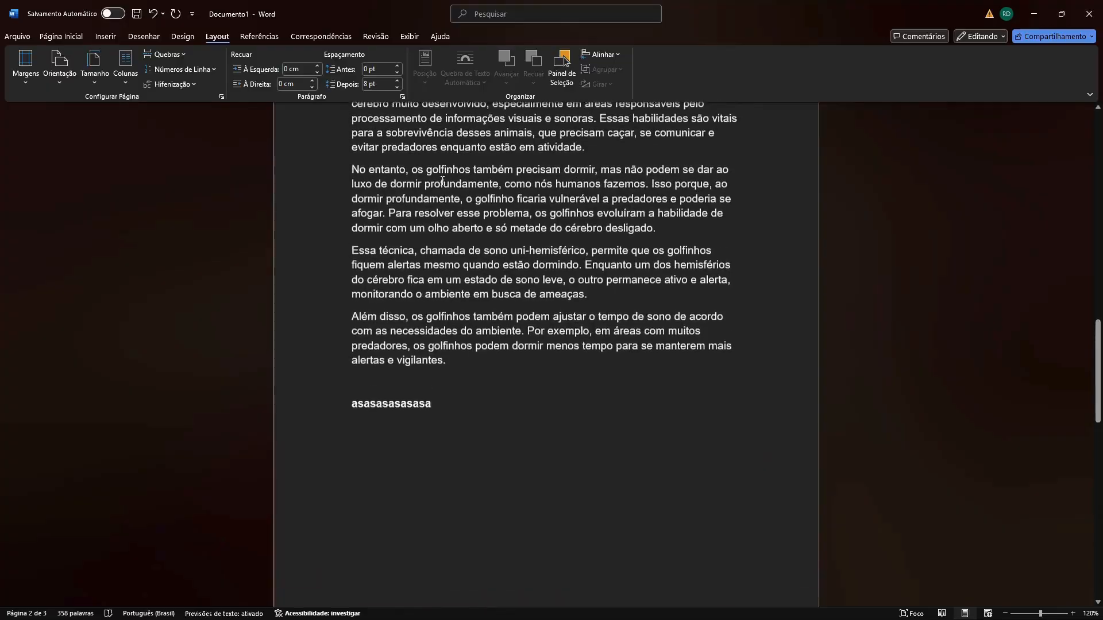
scroll(454, 221, "down", 1)
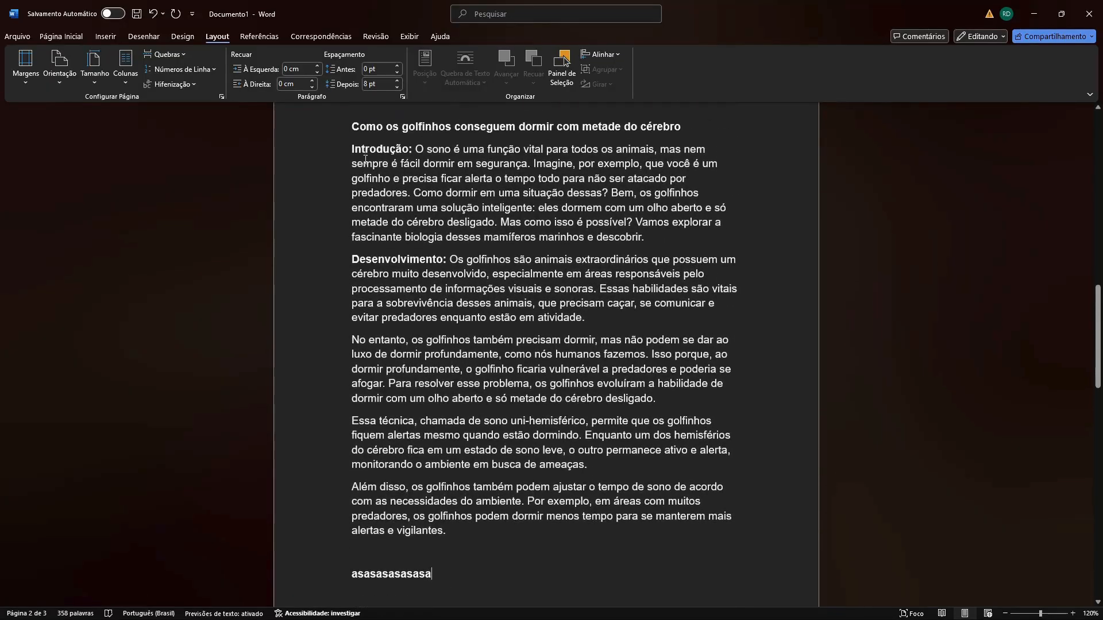
left_click_drag(352, 149, 603, 542)
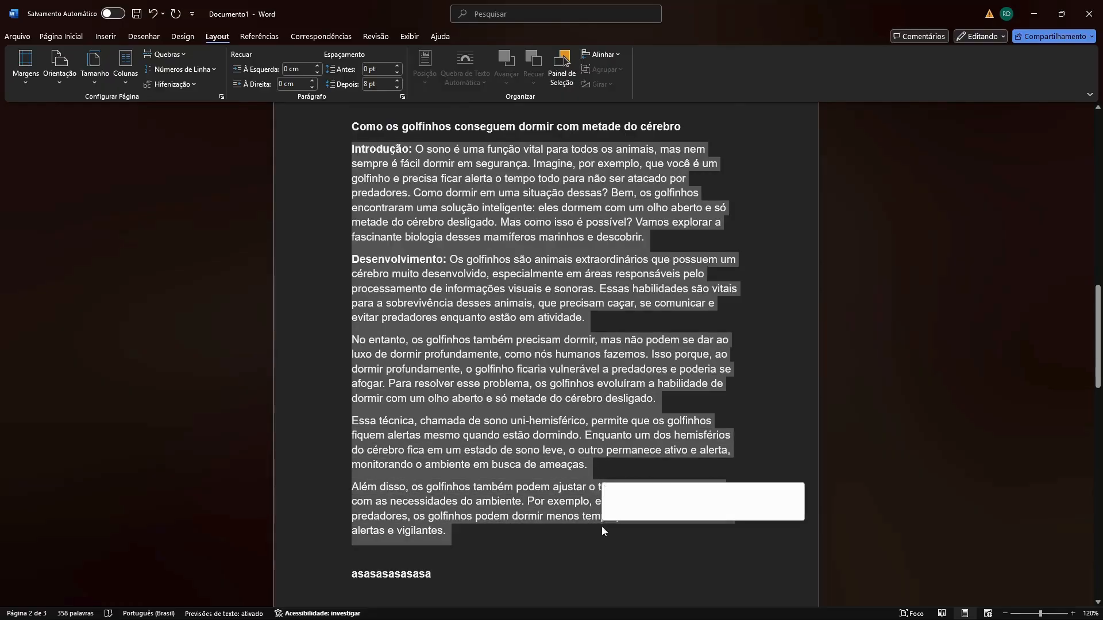
scroll(532, 449, "down", 5)
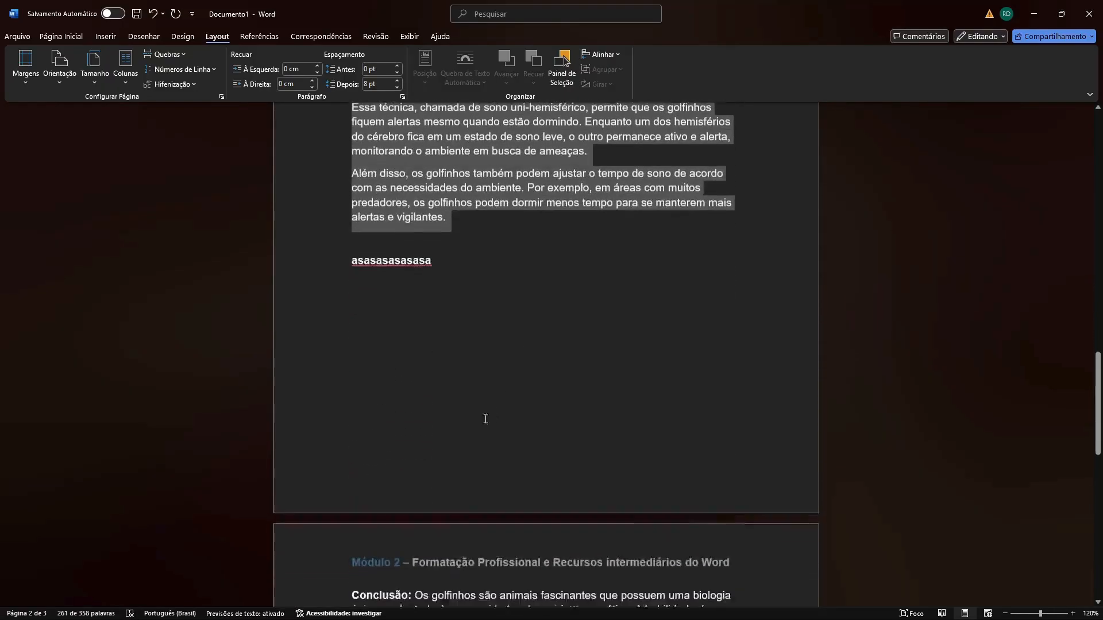
scroll(470, 261, "up", 2)
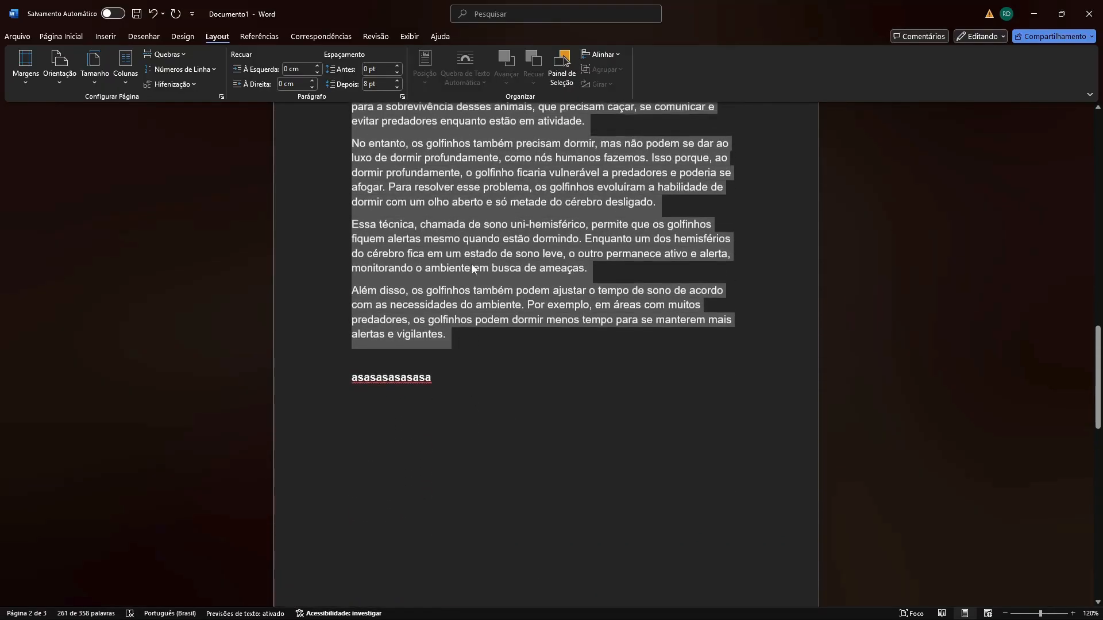
scroll(461, 270, "down", 1)
scroll(434, 284, "down", 6)
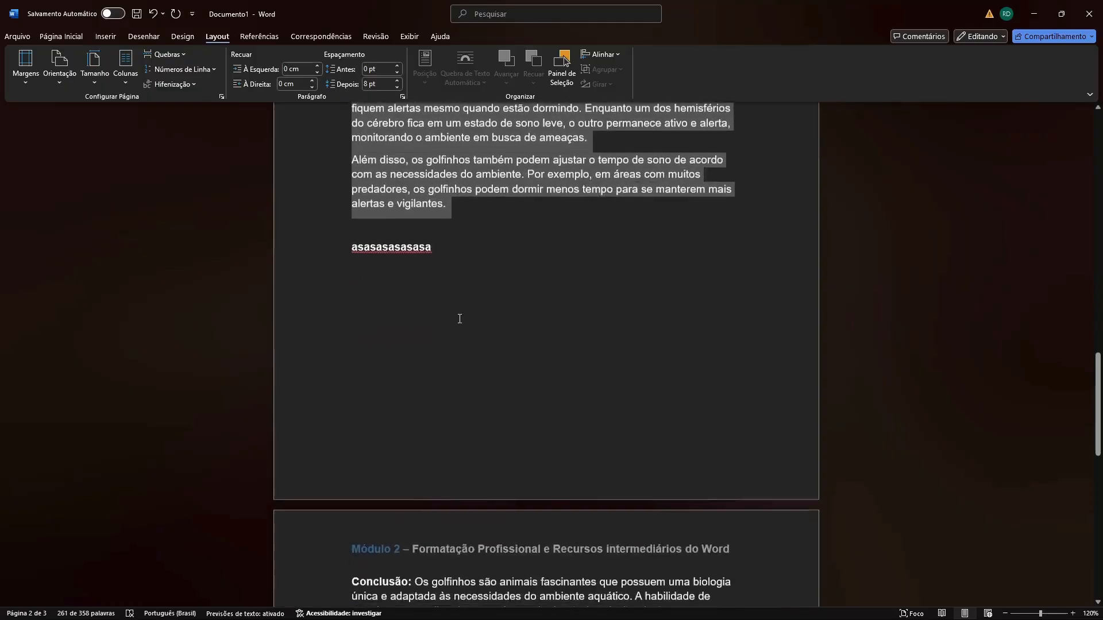
scroll(440, 389, "up", 1)
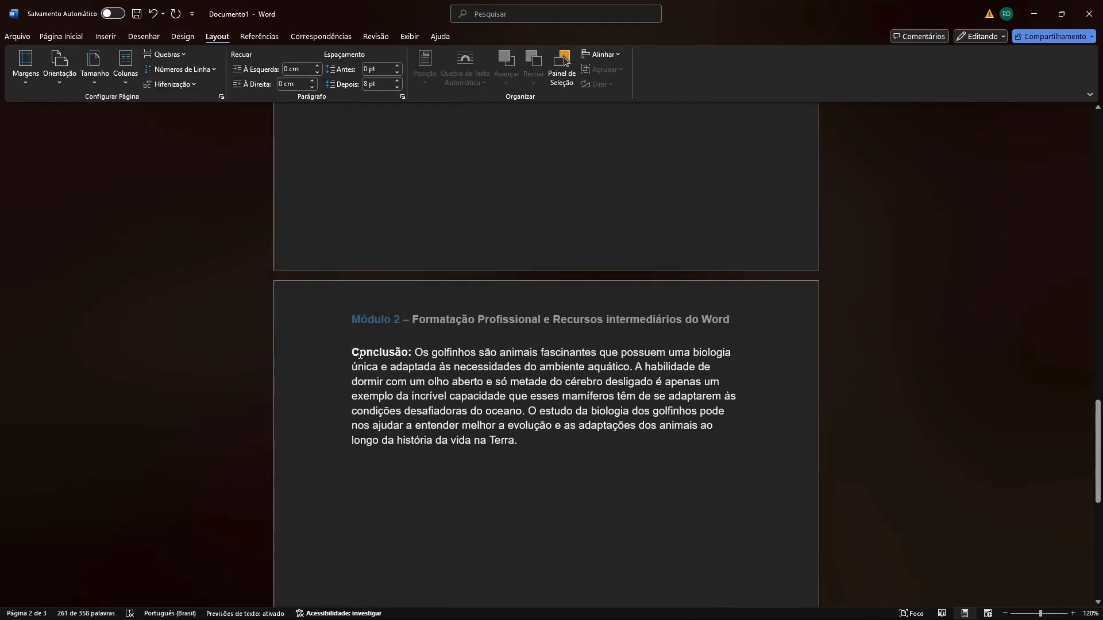
scroll(369, 353, "up", 4)
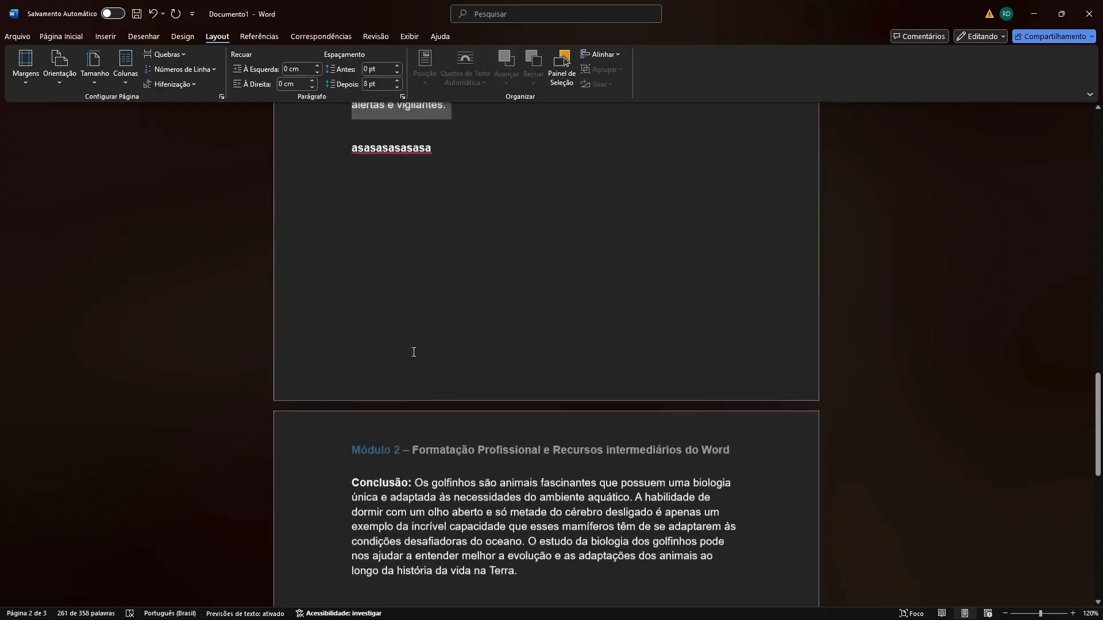
Remove the "asasasasasasa" test line and the section break so "Conclusão" directly follows the preceding paragraph.
left_click(435, 248)
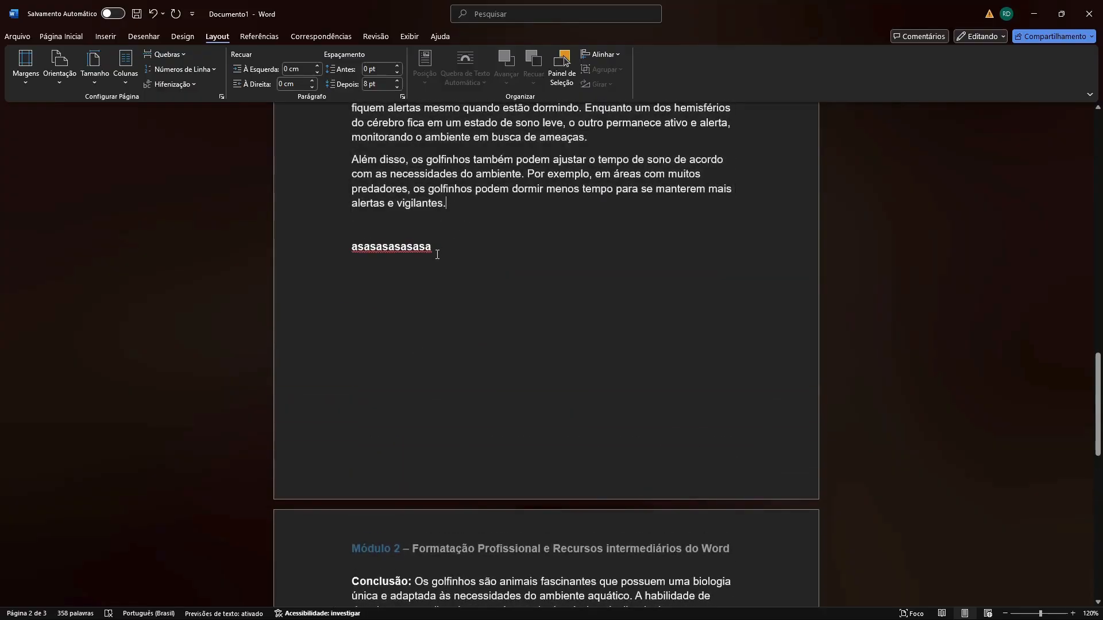
left_click_drag(435, 248, 353, 247)
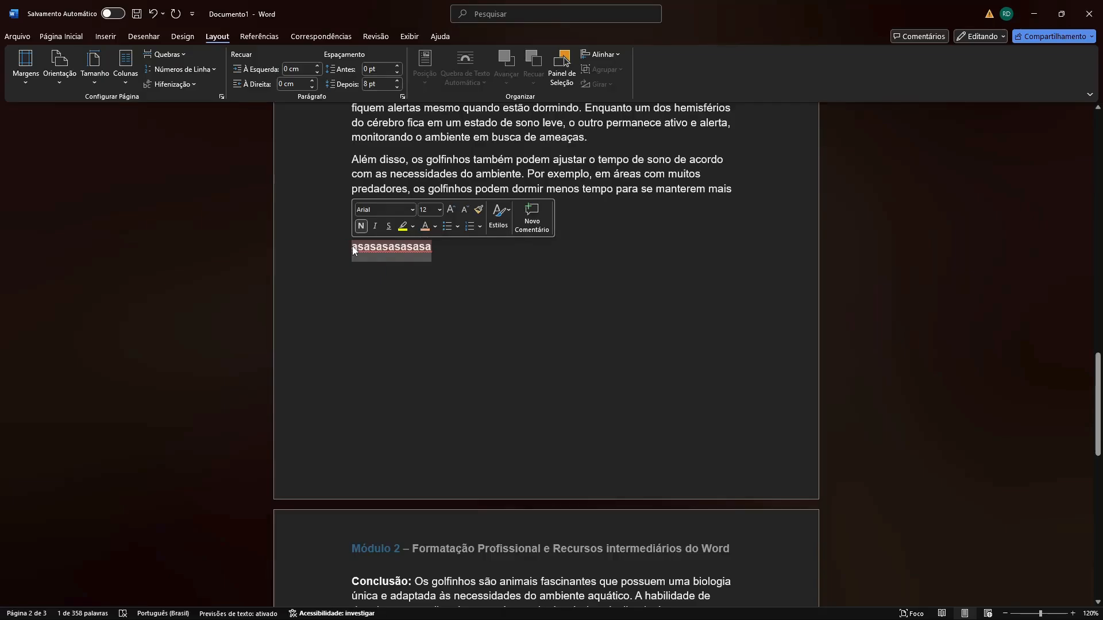
key("BackSpace")
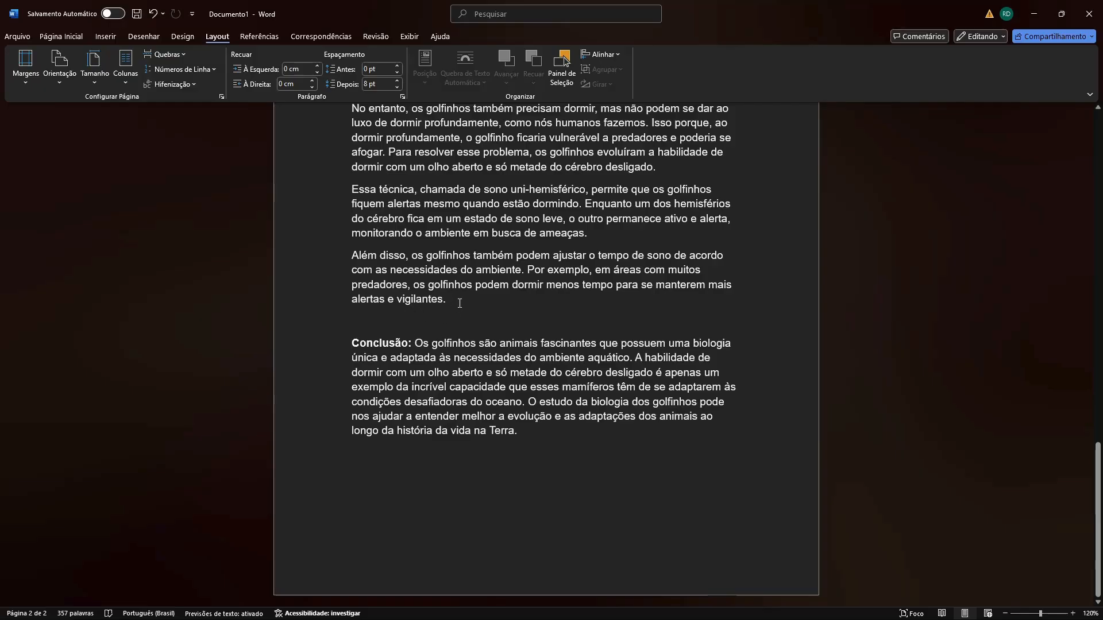
key("ctrl+z")
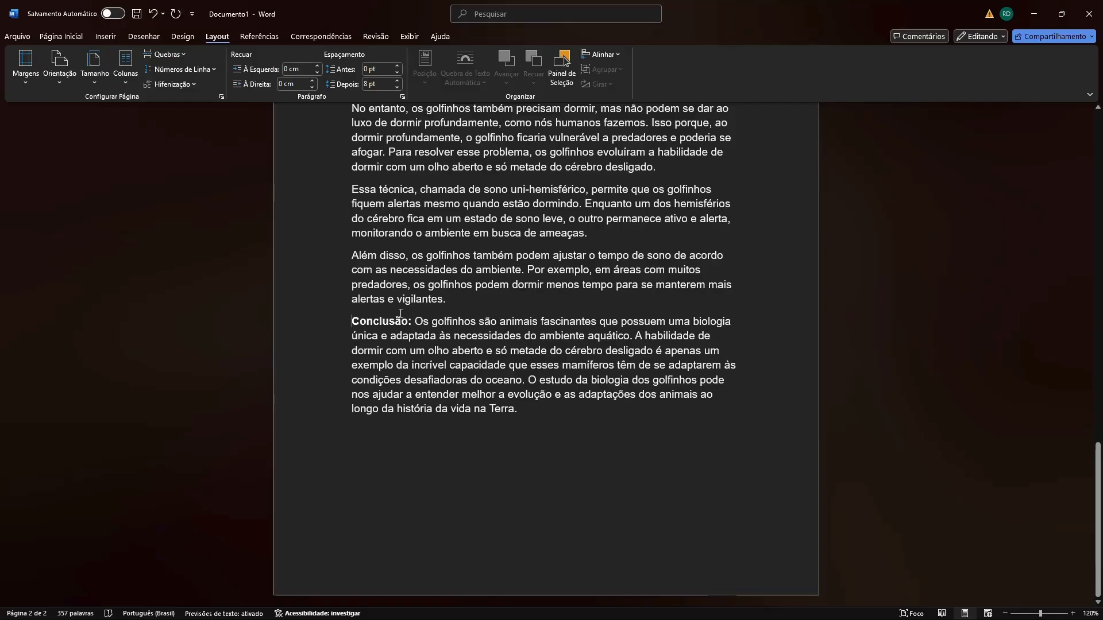
scroll(418, 328, "up", 1)
left_click(456, 367)
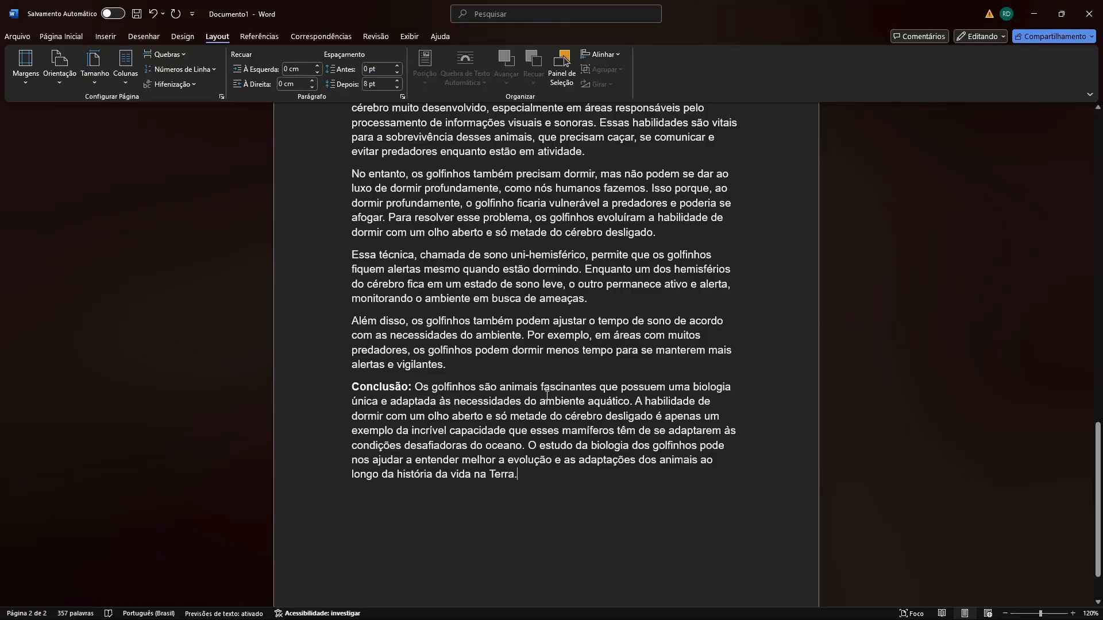
scroll(569, 478, "up", 2)
scroll(598, 438, "down", 4)
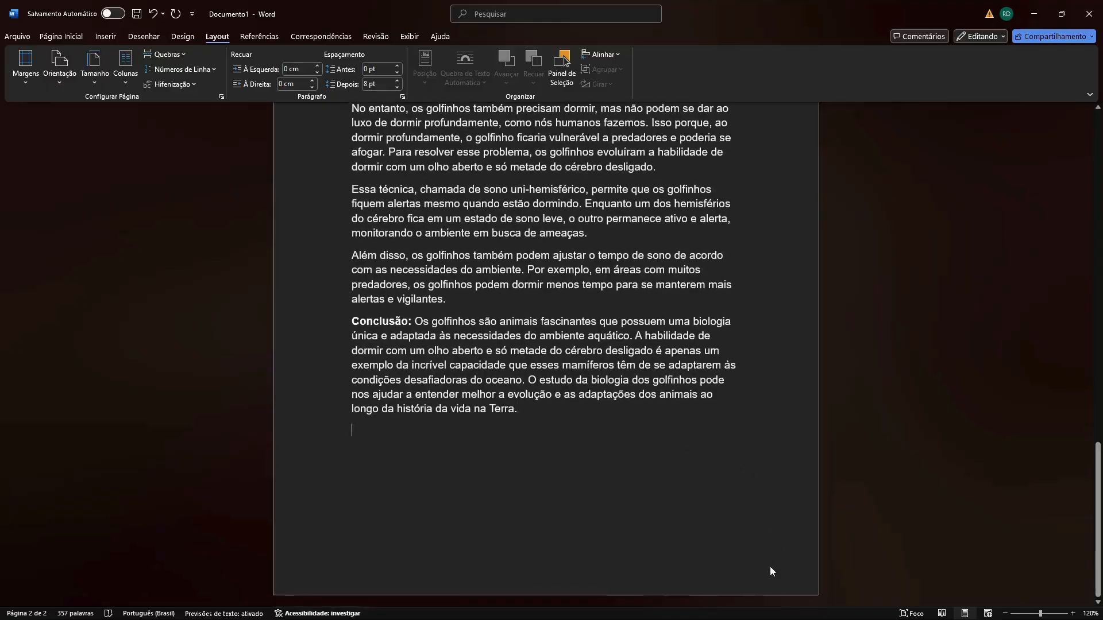
double_click(770, 567)
double_click(669, 449)
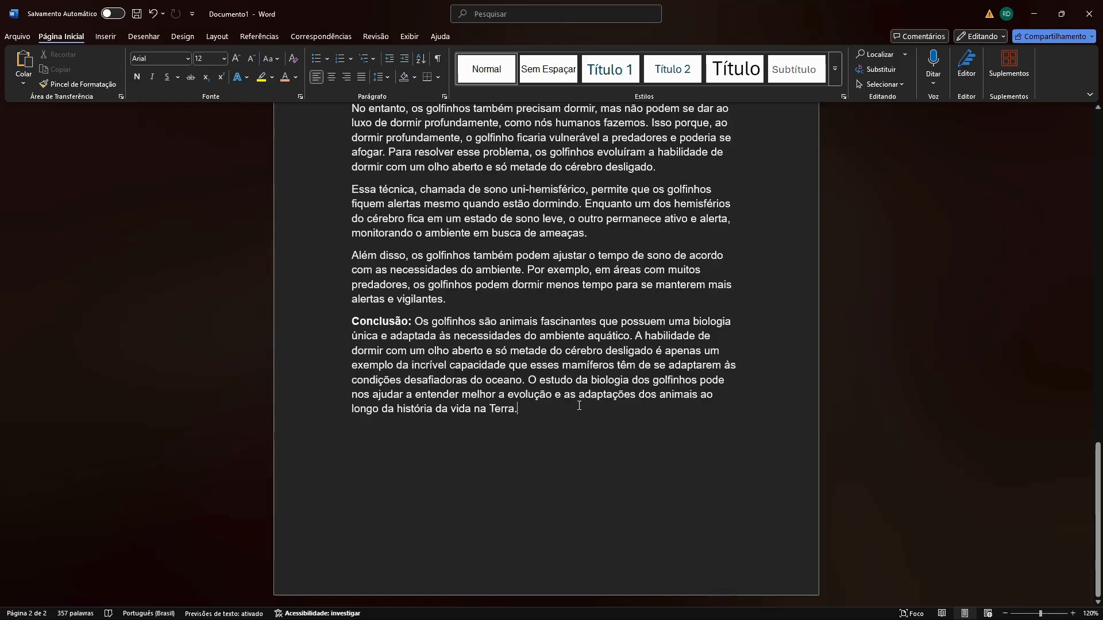
Set the page orientation to Paisagem with the cursor placed after "alertas e vigilantes", without any section break before "Conclusão".
left_click(451, 304)
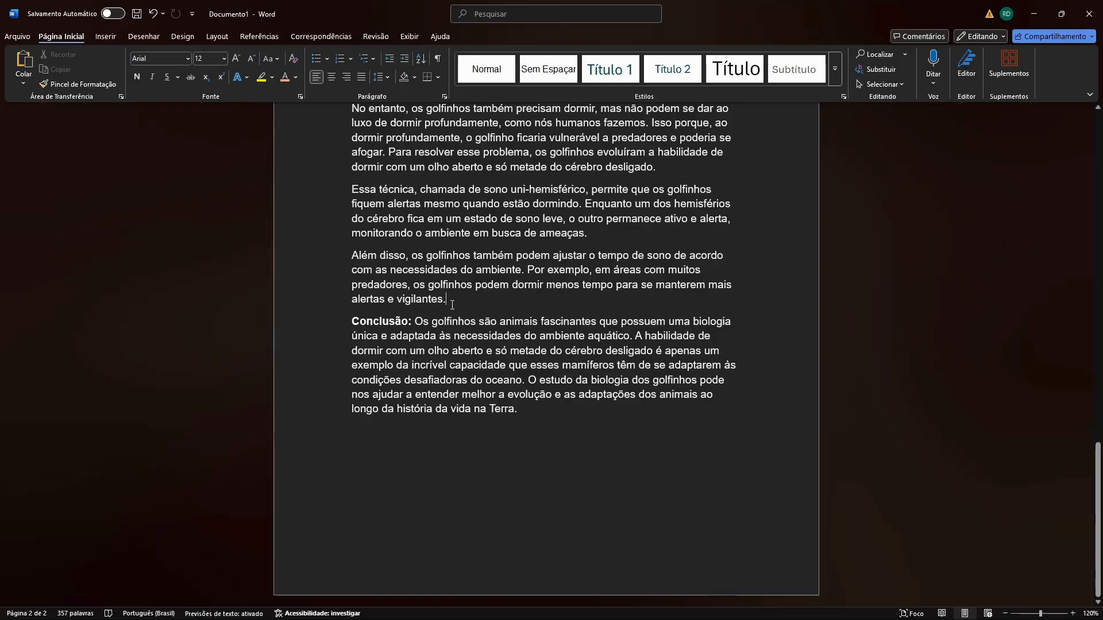
left_click(210, 39)
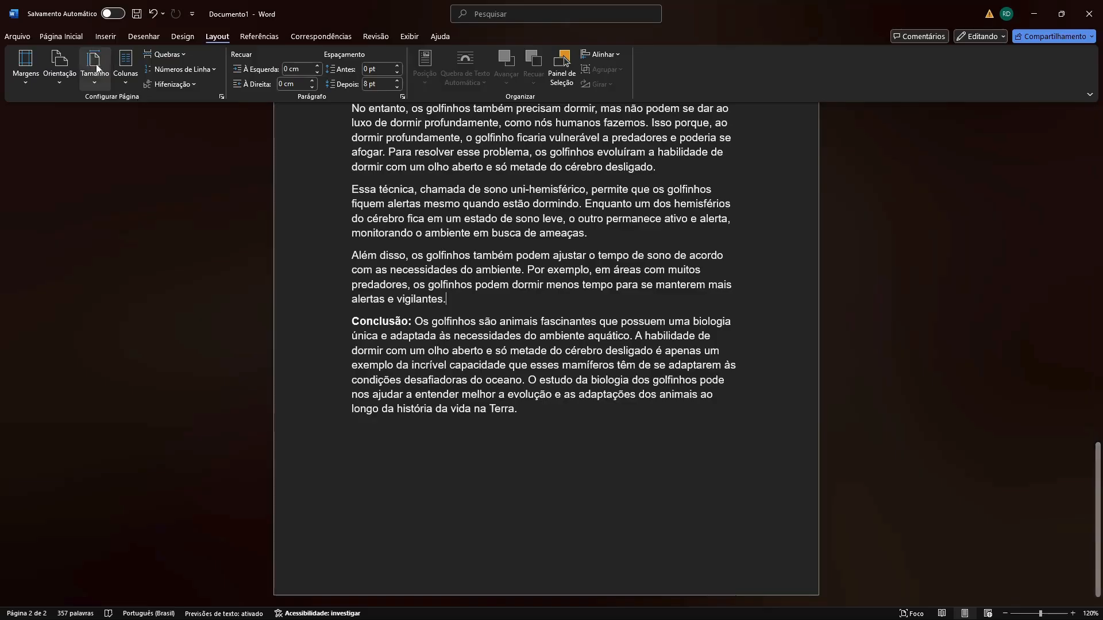
left_click(59, 75)
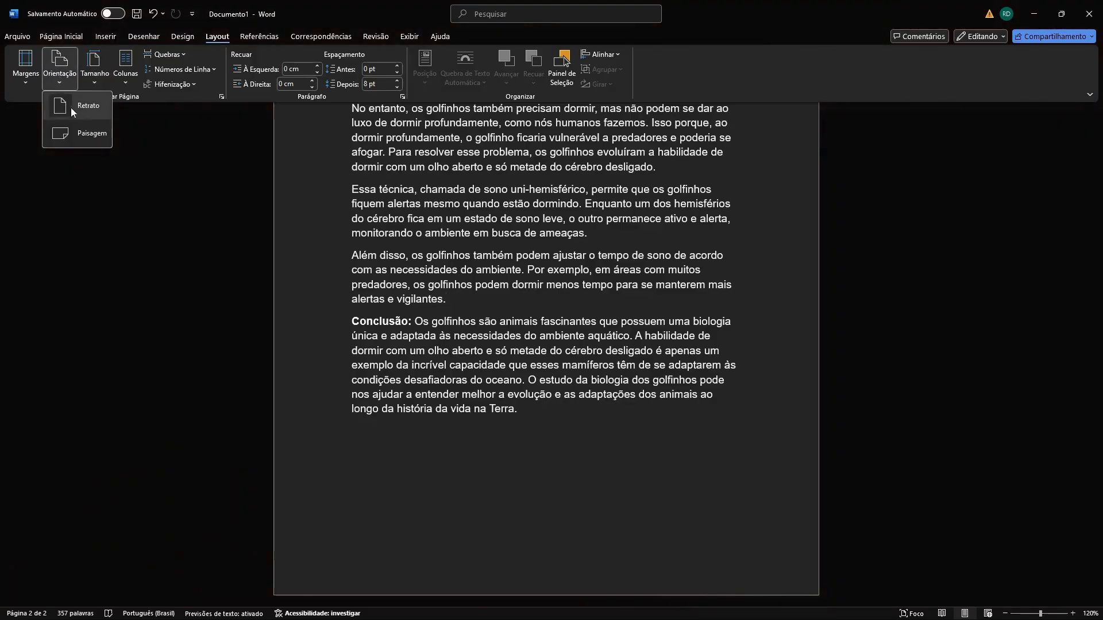
left_click(336, 228)
scroll(336, 228, "up", 8)
scroll(436, 274, "up", 2)
scroll(436, 274, "down", 4)
scroll(437, 273, "up", 1)
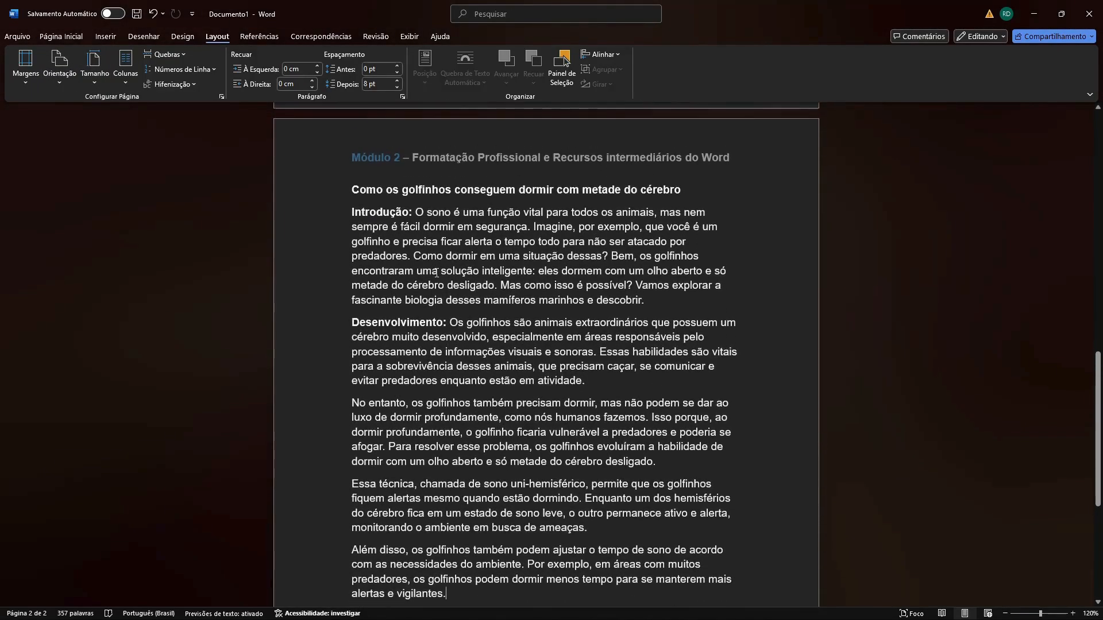
left_click(60, 85)
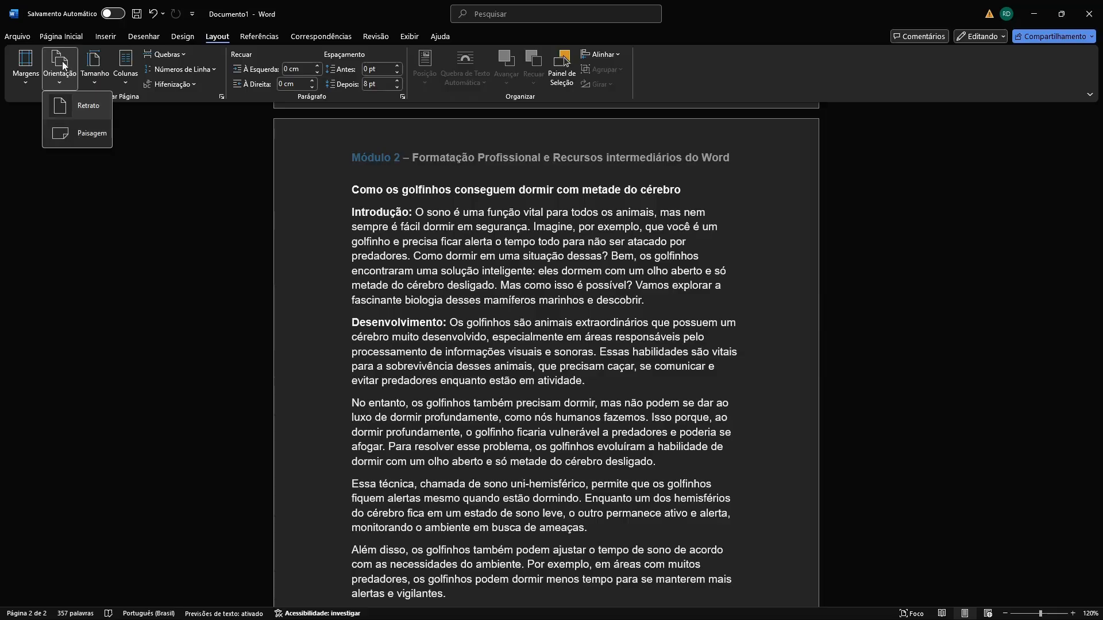
left_click(133, 154)
left_click(65, 83)
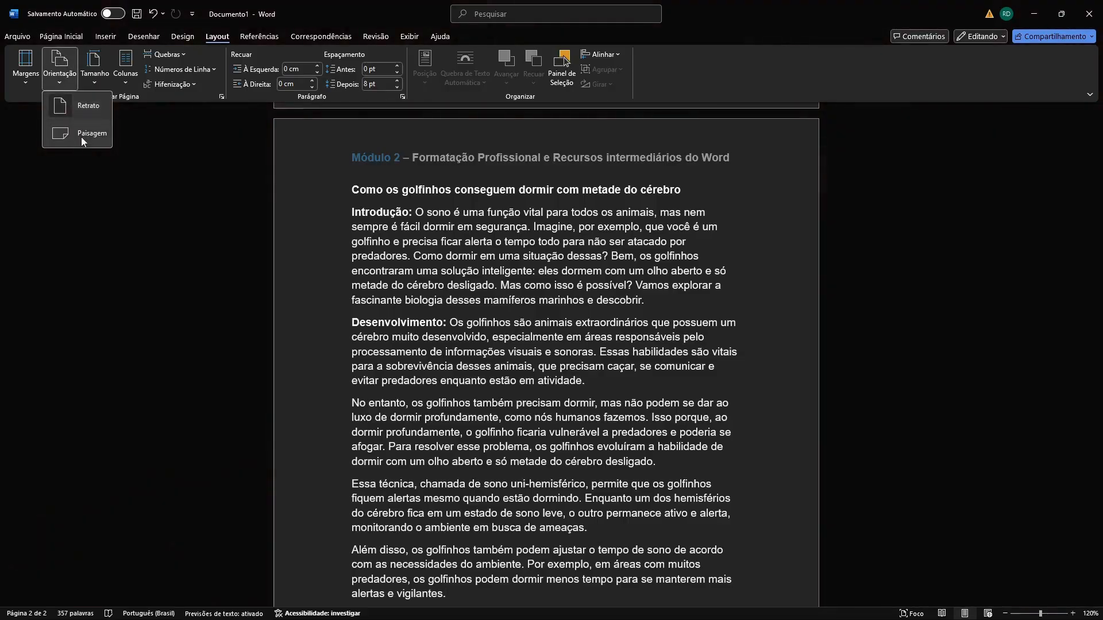
left_click(81, 134)
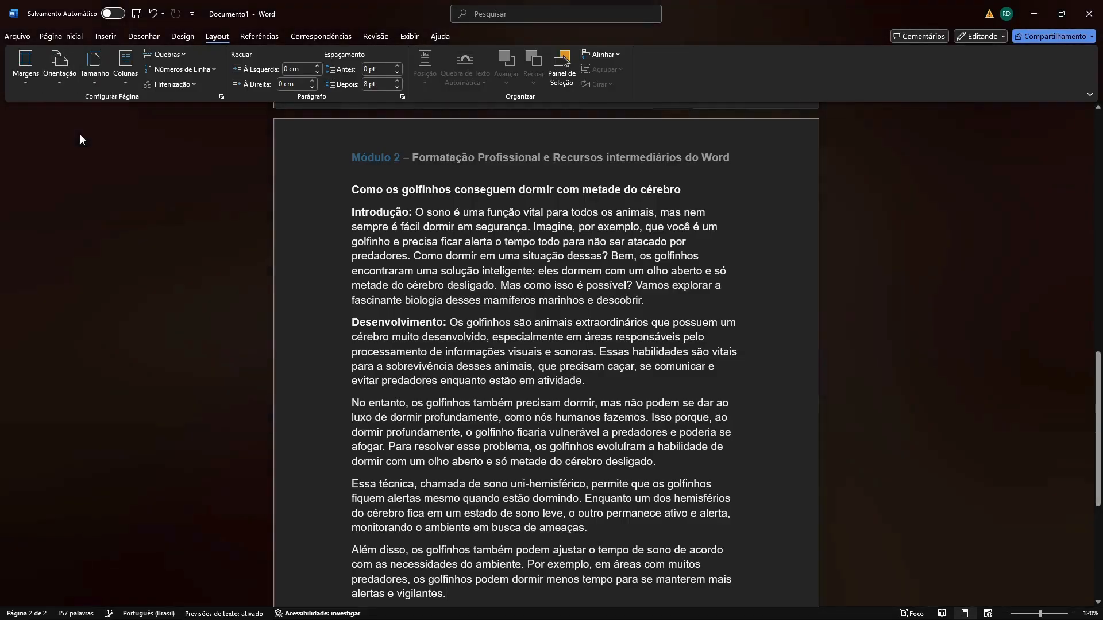
Examine all pages, from the title page to "Conclusão", to see how the orientation change affects the document.
scroll(420, 252, "up", 15)
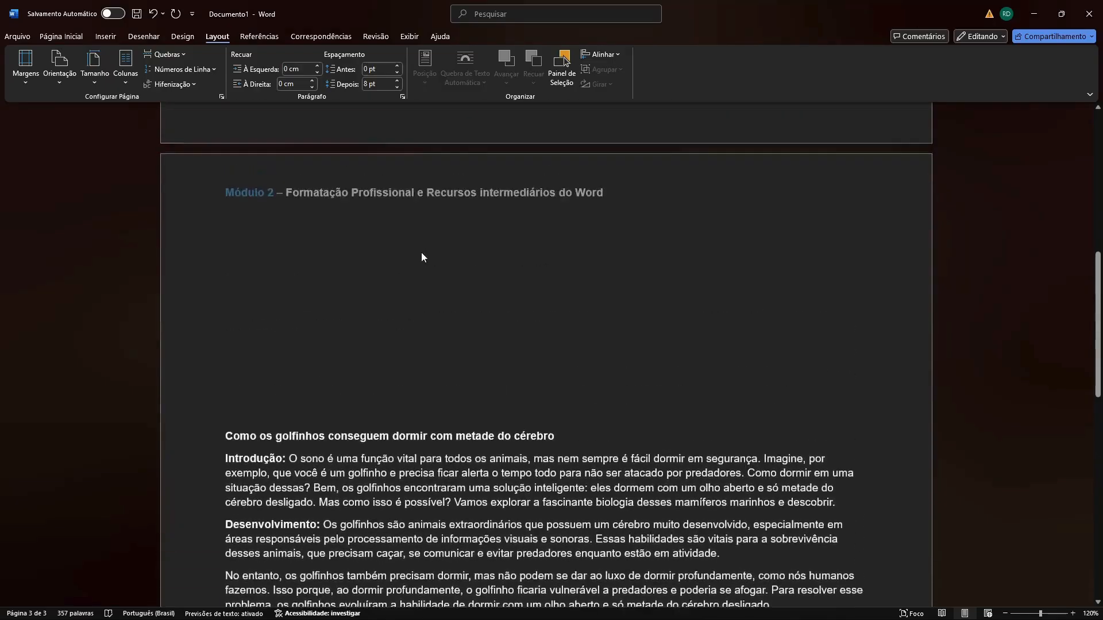
scroll(427, 254, "up", 2)
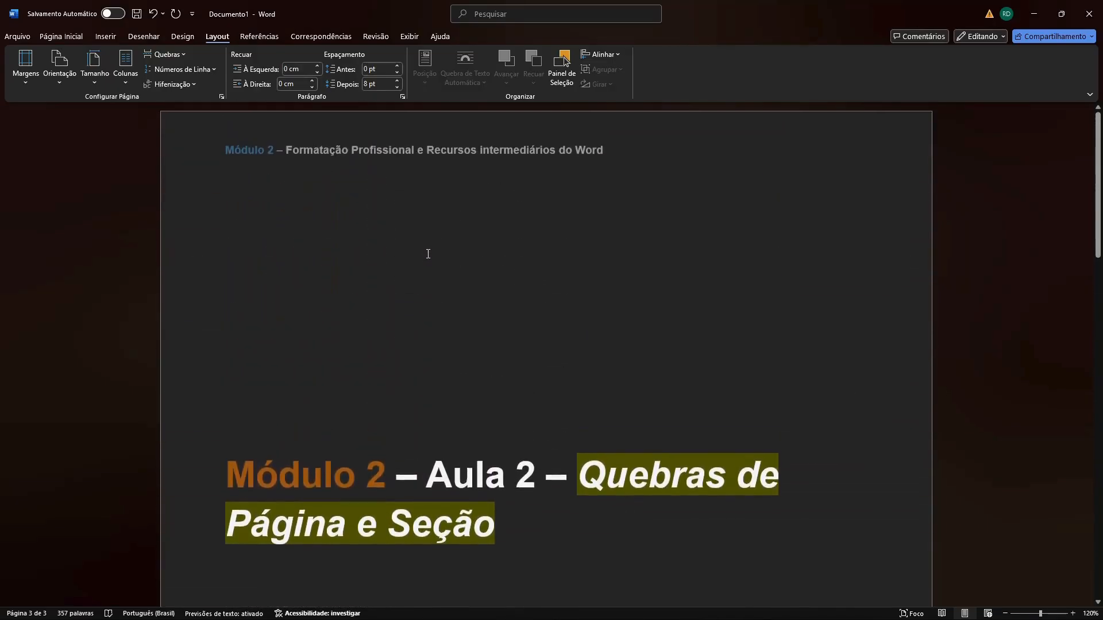
scroll(428, 254, "down", 6)
scroll(428, 254, "down", 6)
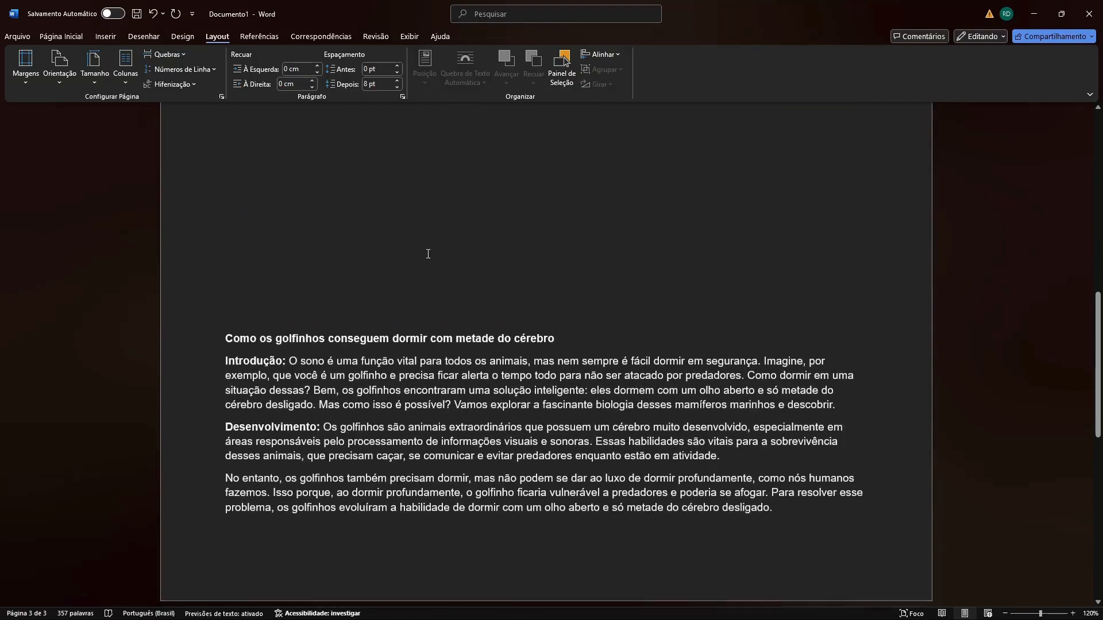
scroll(428, 254, "down", 7)
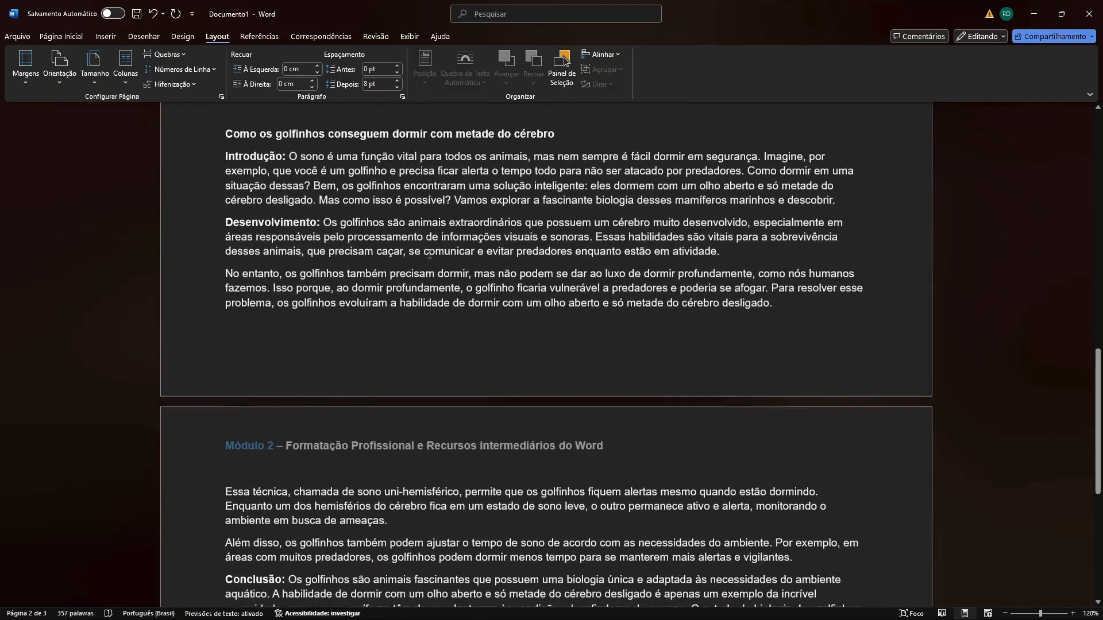
scroll(430, 253, "up", 4)
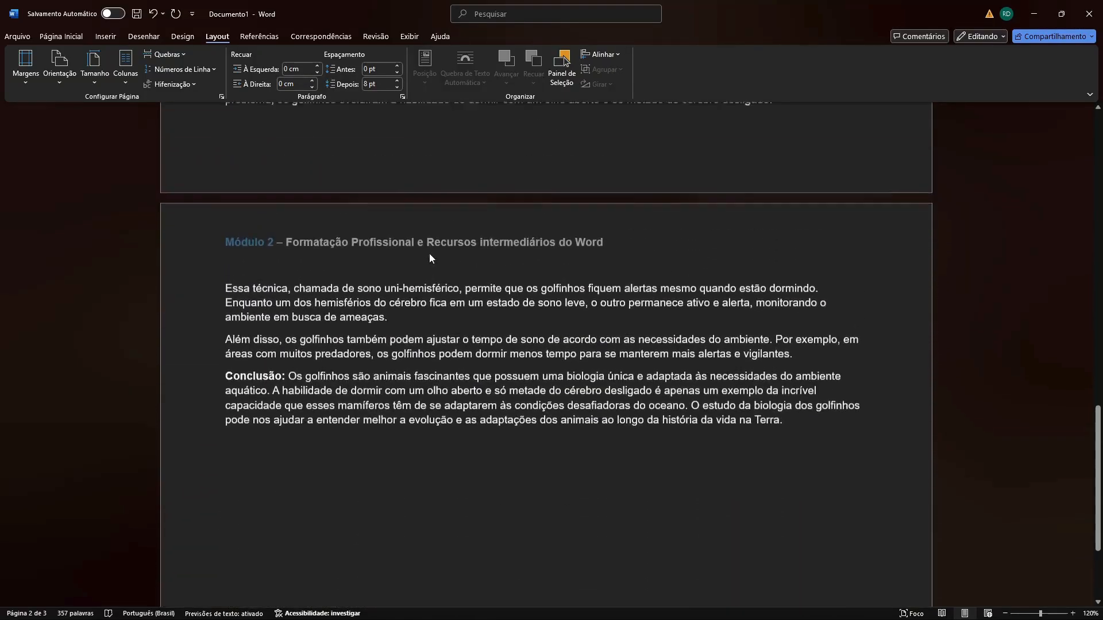
scroll(435, 256, "down", 3)
Add a line below the "Conclusão" paragraph, enter test text on it, and erase that text.
left_click(808, 333)
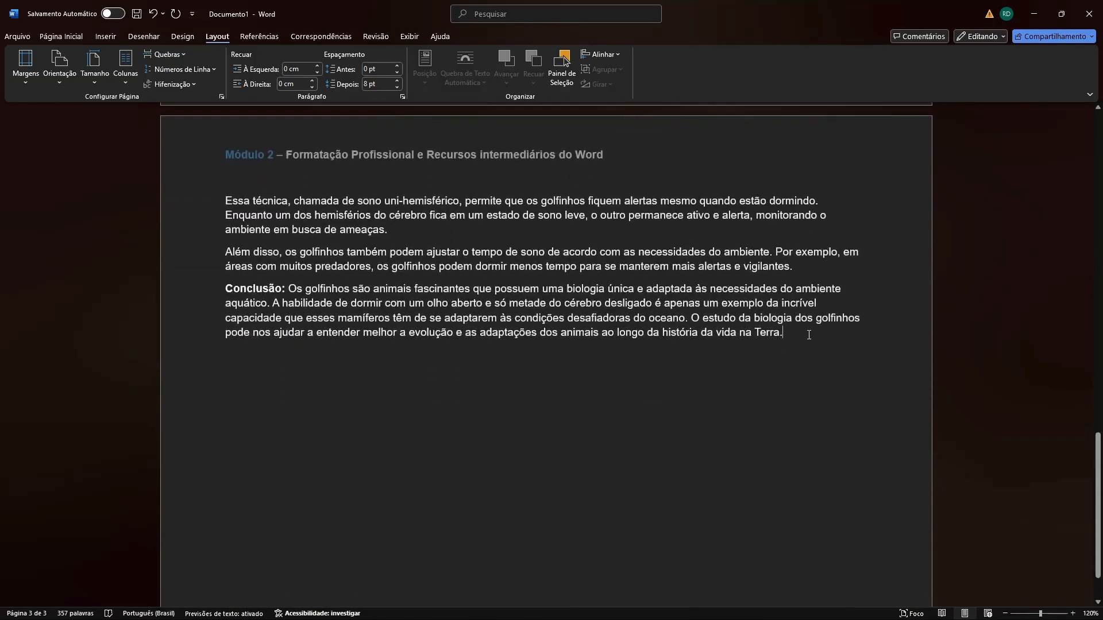
key("Return")
type("asas")
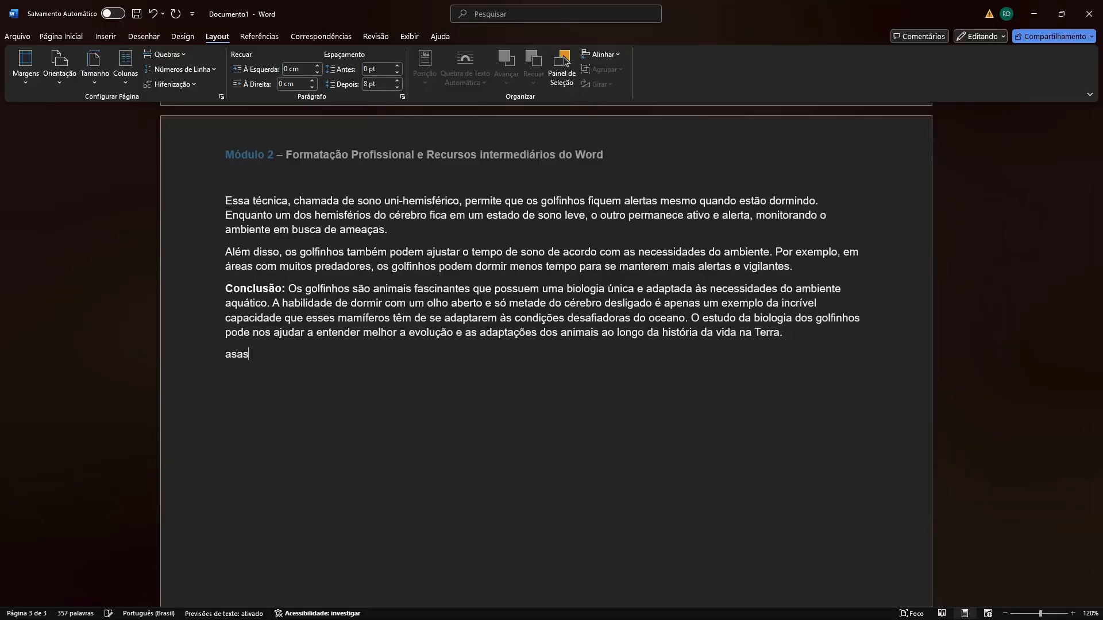
key("BackSpace")
key("BackSpace")
key("BackSpace")
key("BackSpace")
type("alsa")
key("BackSpace")
key("BackSpace")
key("BackSpace")
key("BackSpace")
Set the page orientation to Retrato and check the preceding pages.
left_click(69, 81)
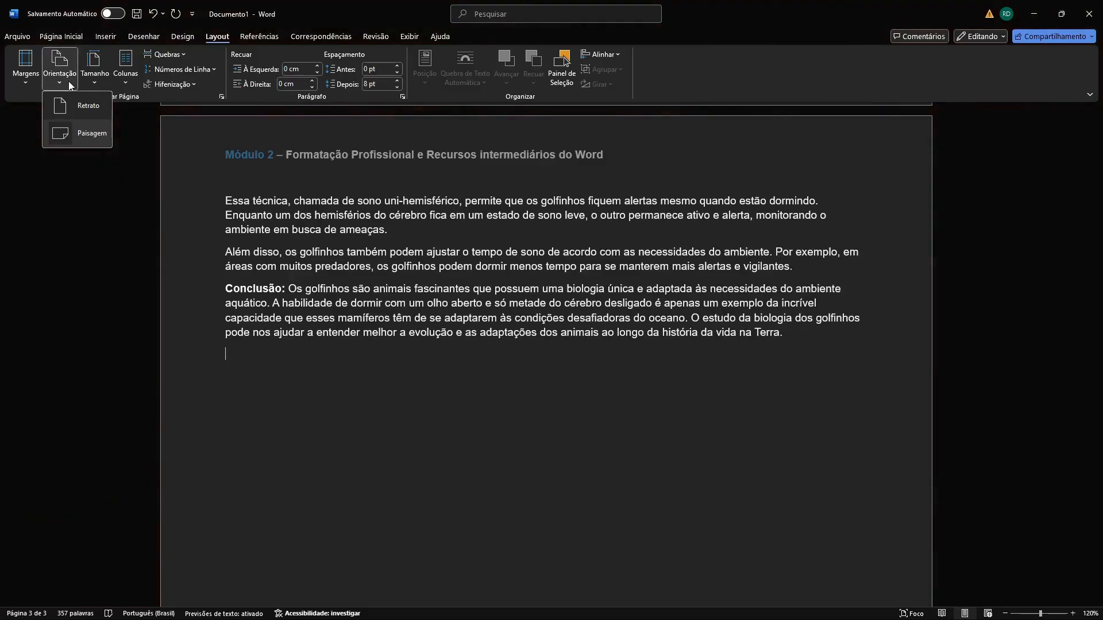
left_click(84, 109)
scroll(491, 280, "up", 1)
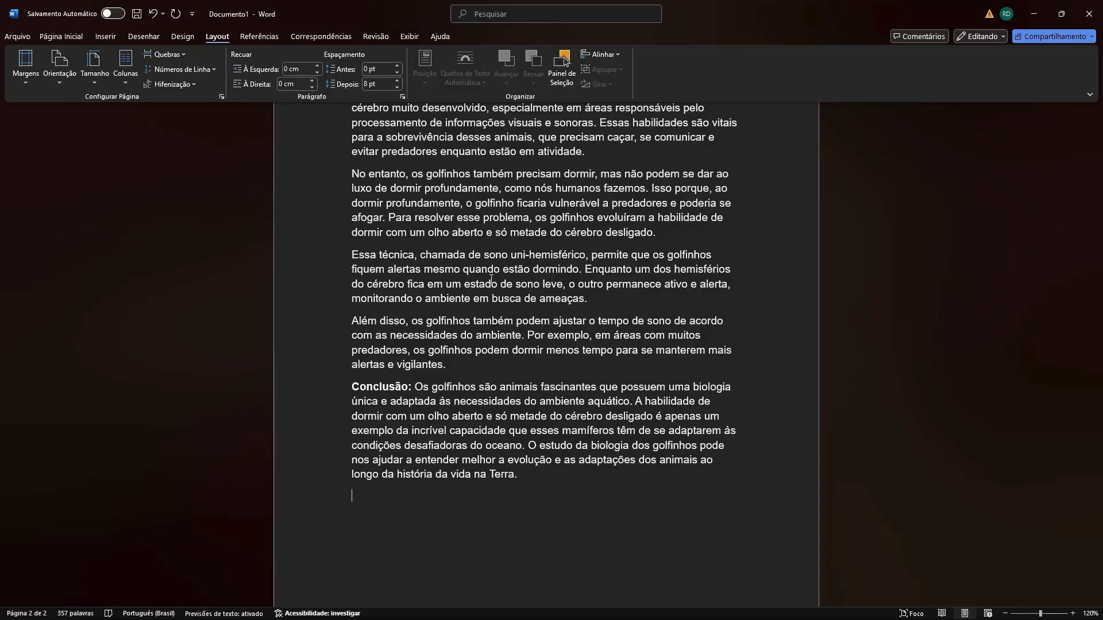
scroll(491, 280, "up", 3)
Go from the "Tabelas Avançadas" title page to the blank second page.
scroll(492, 280, "down", 3)
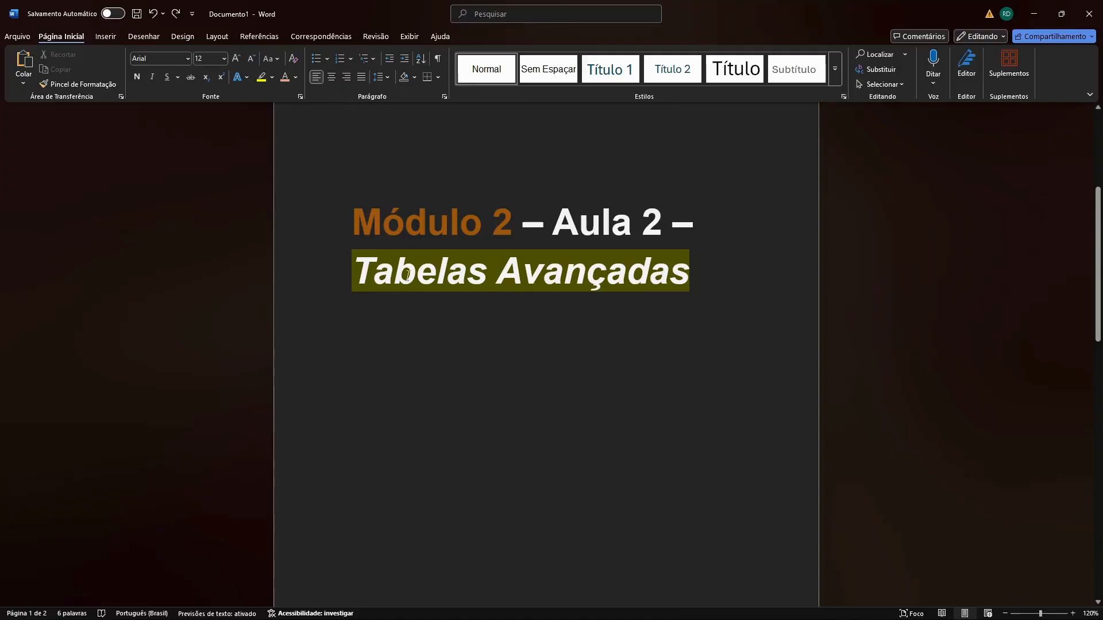
scroll(477, 280, "down", 2)
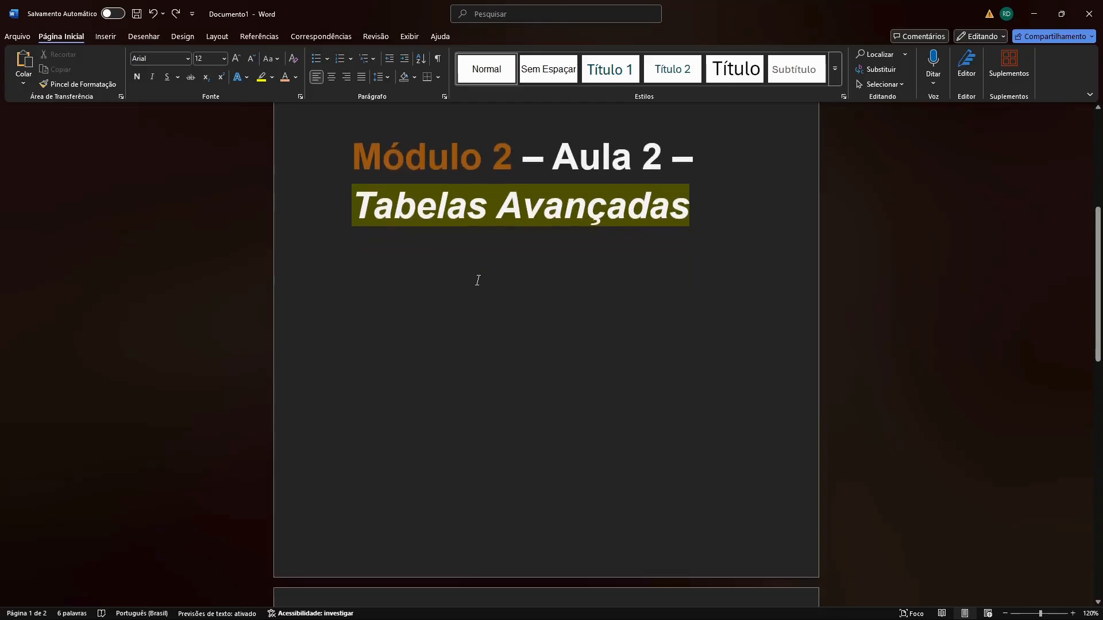
scroll(478, 280, "down", 8)
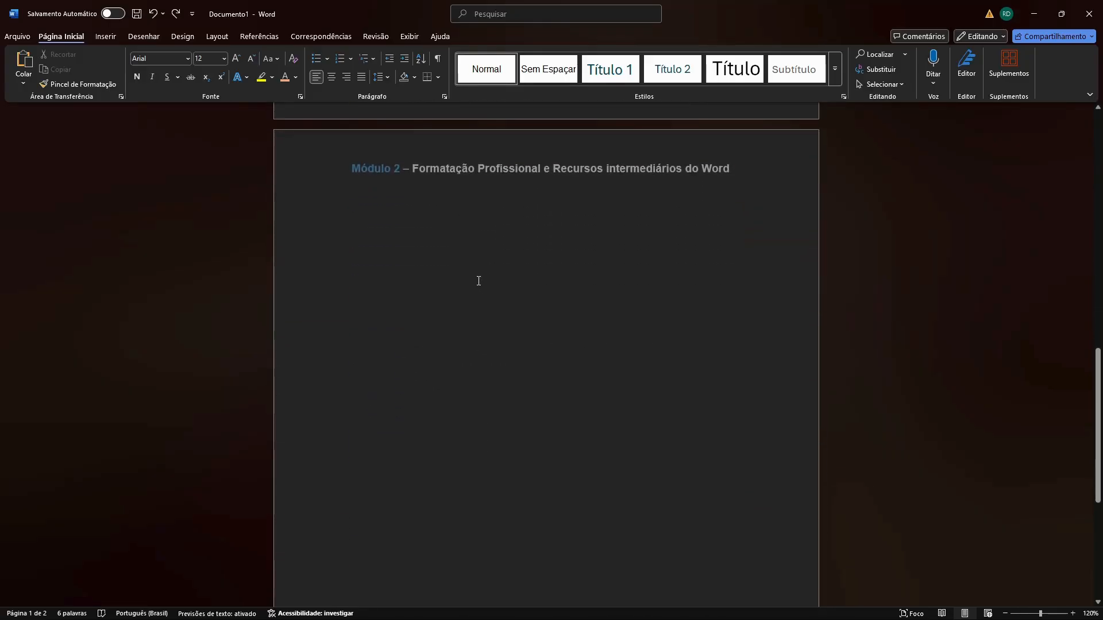
scroll(478, 280, "down", 1)
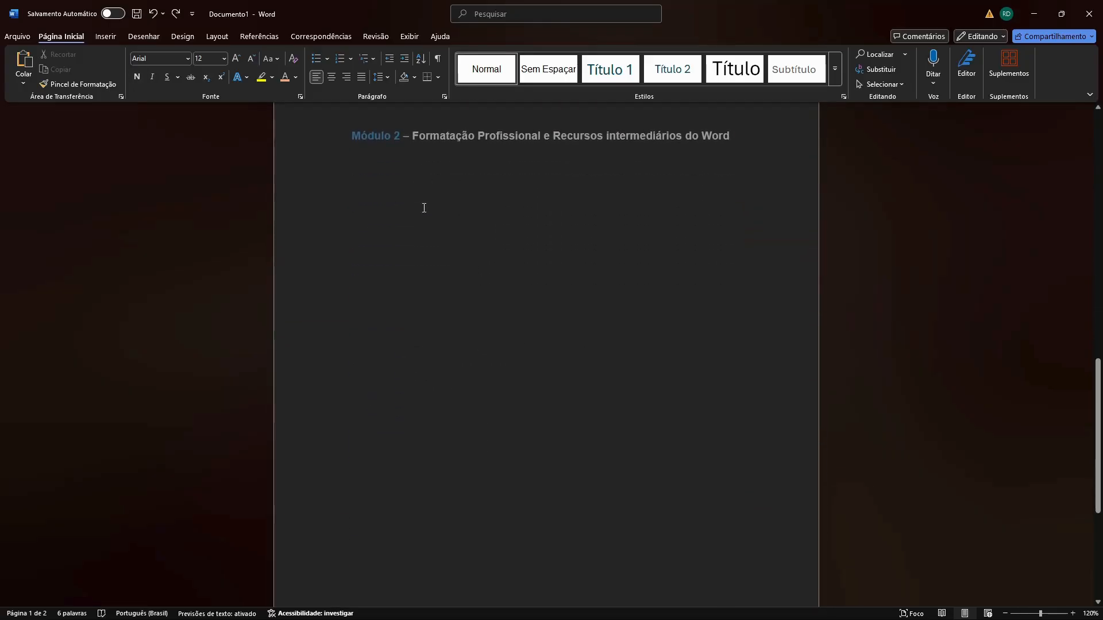
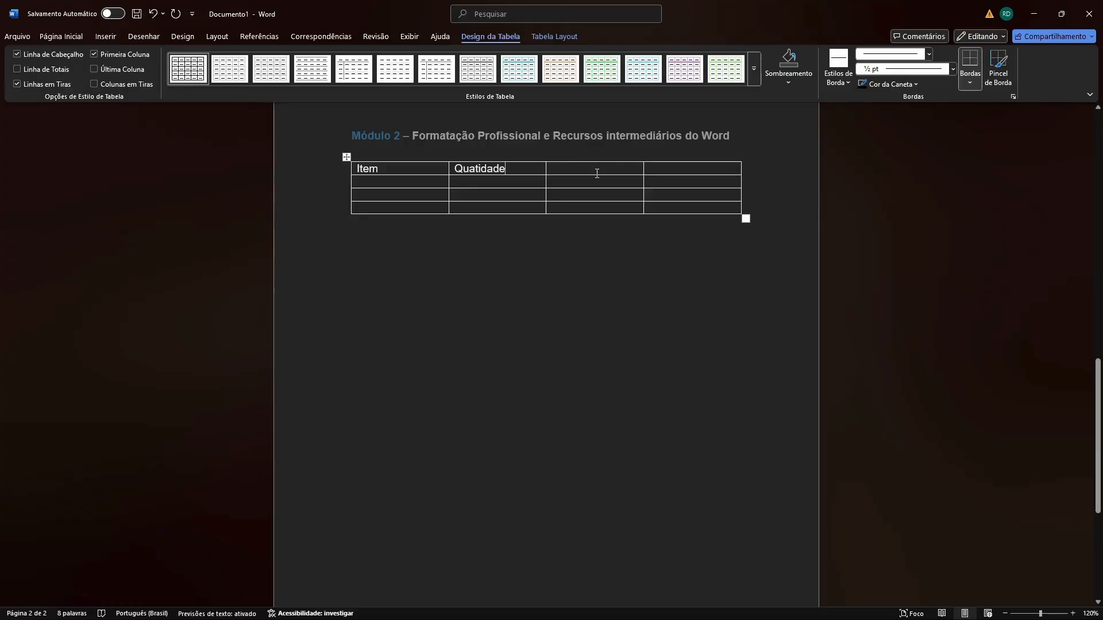
Enter the headers "Valor Unitário" and "Total" in the last two columns and correct the second header to "Quantidade".
type("Val")
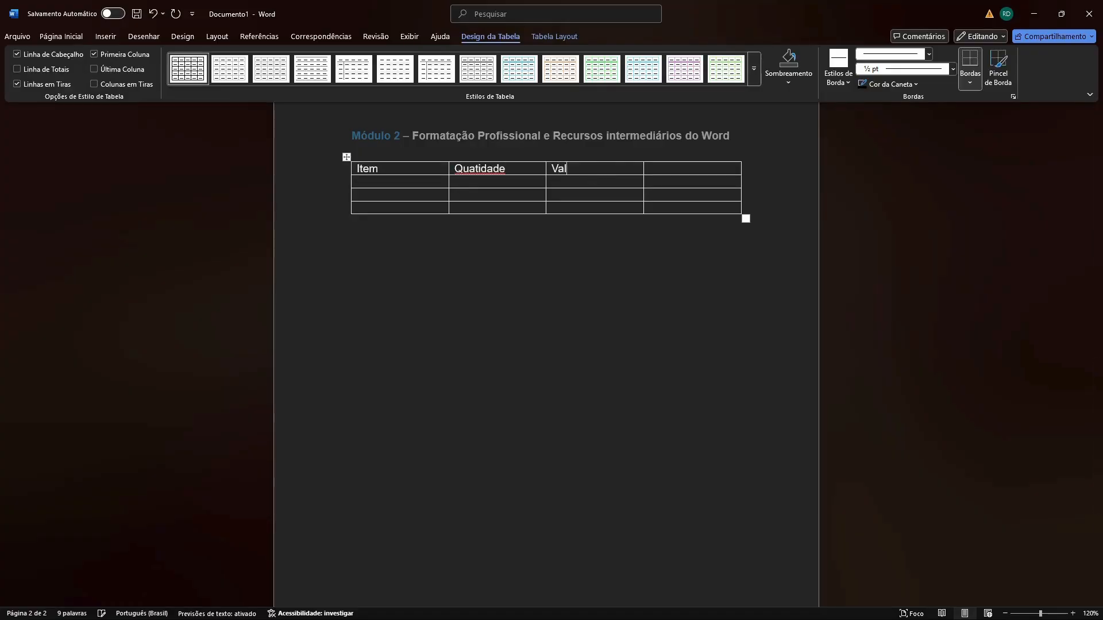
type("or Unit")
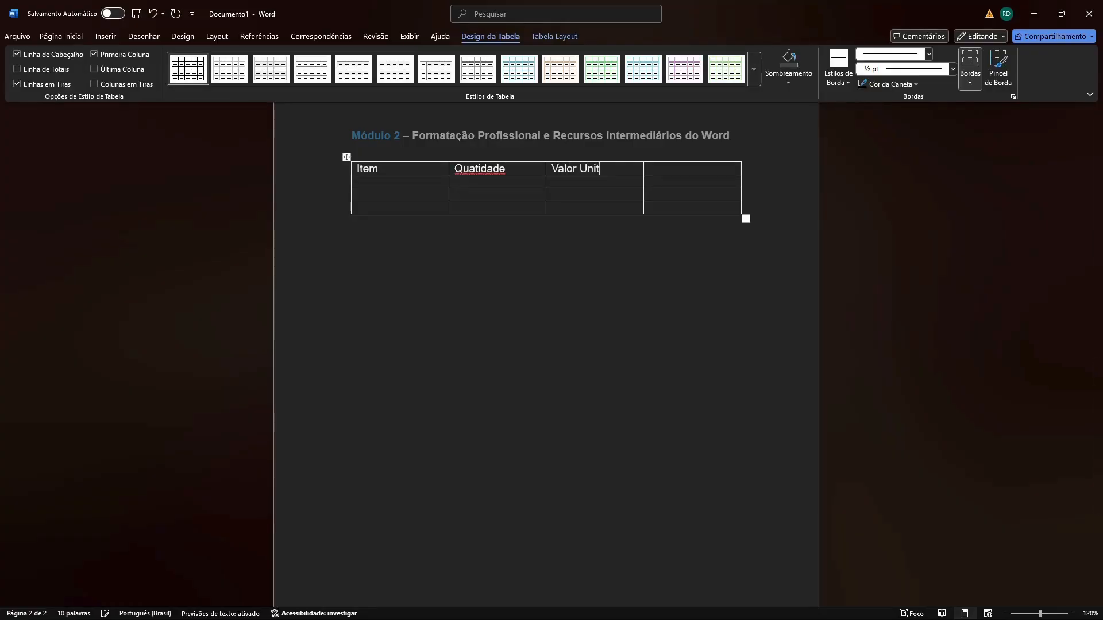
type("ário")
left_click(695, 168)
type("Total")
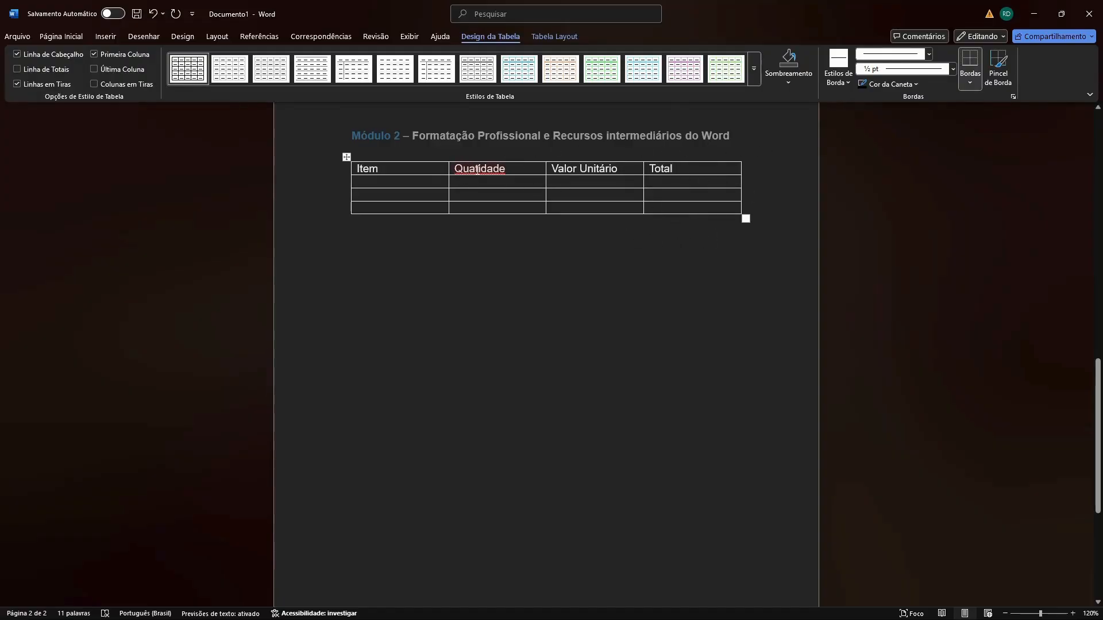
type("n")
Centre the text in the header cells Item, Quantidade, Valor Unitário and Total at the top of each cell.
left_click(553, 37)
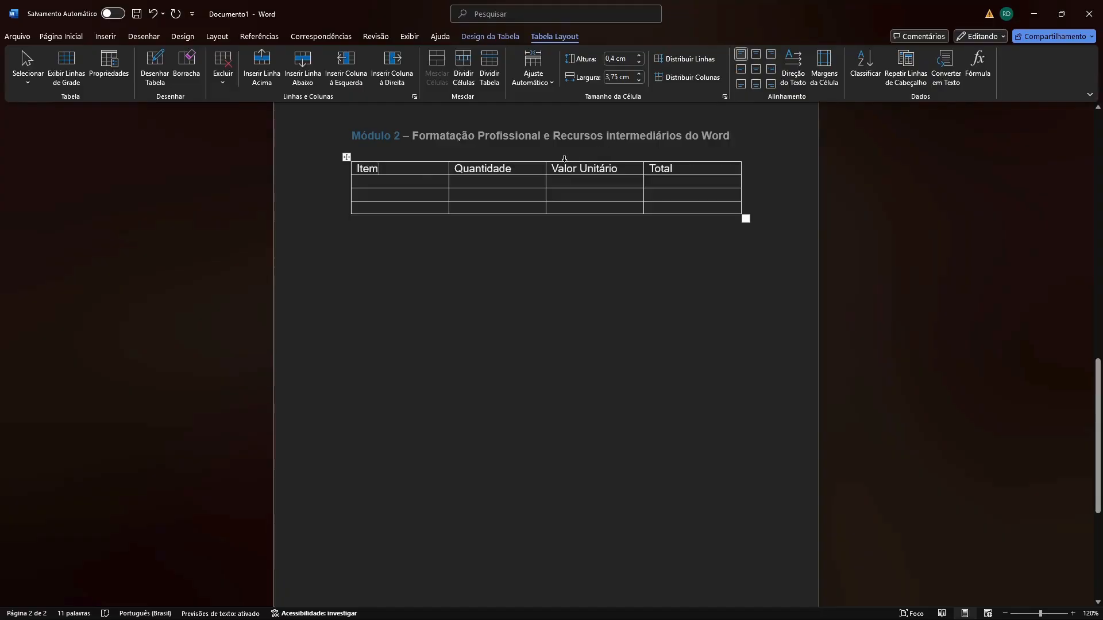
mouse_move(449, 158)
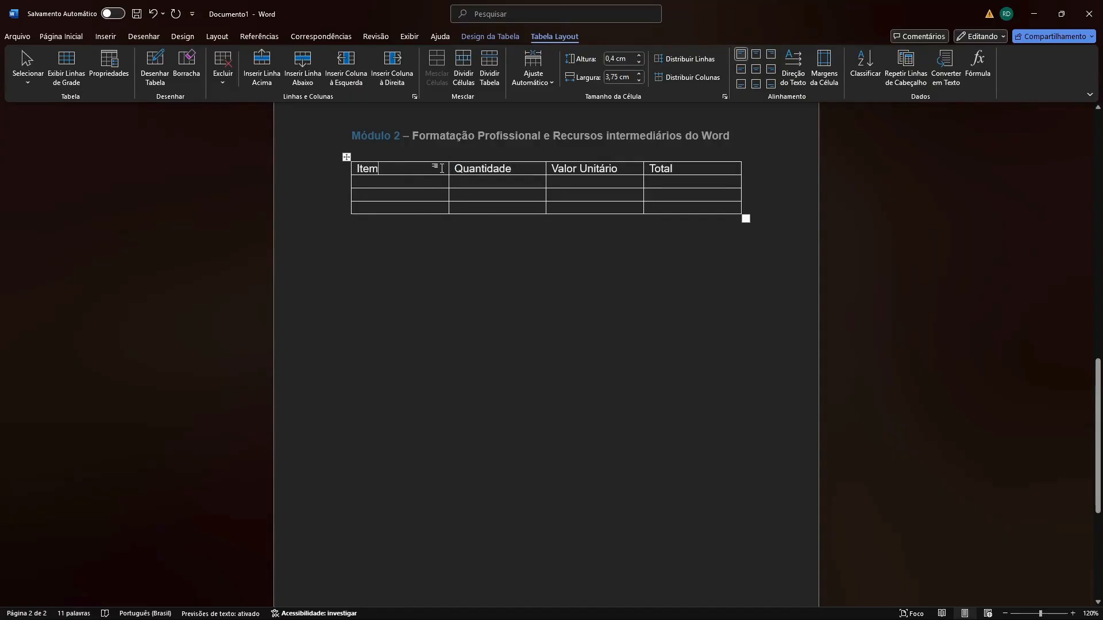
left_click(756, 54)
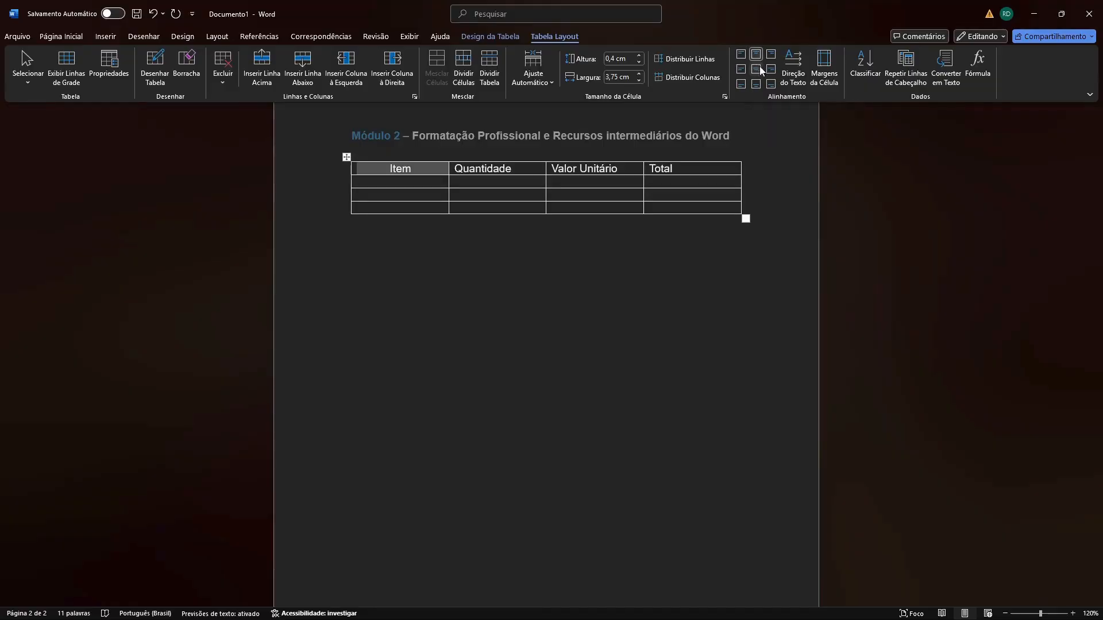
left_click(523, 167)
left_click(757, 56)
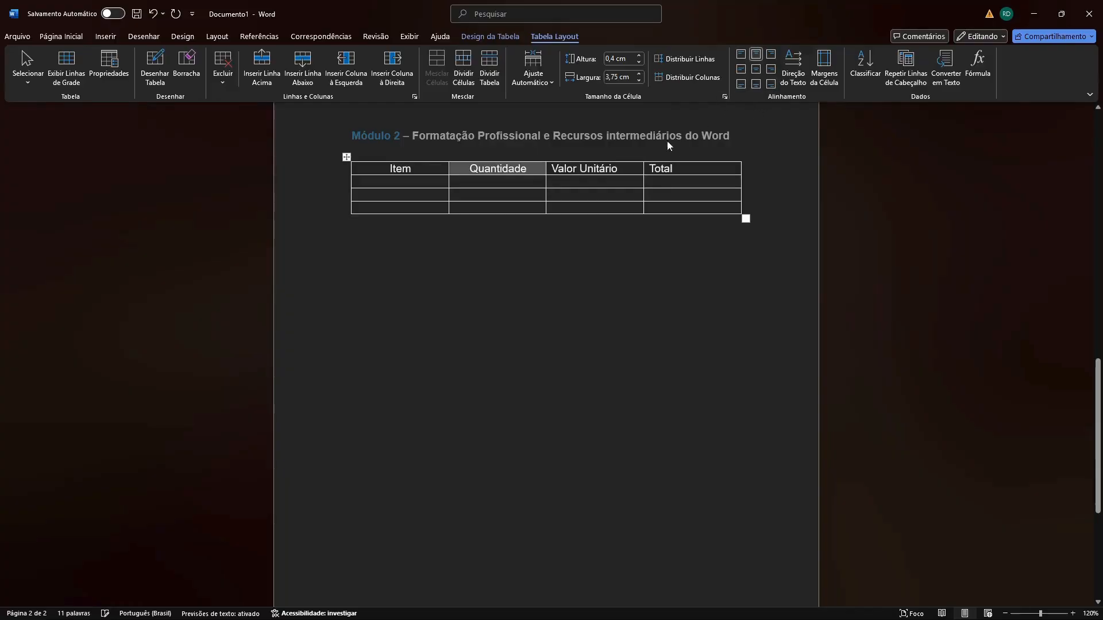
left_click(596, 168)
left_click(757, 58)
left_click(666, 169)
left_click(756, 54)
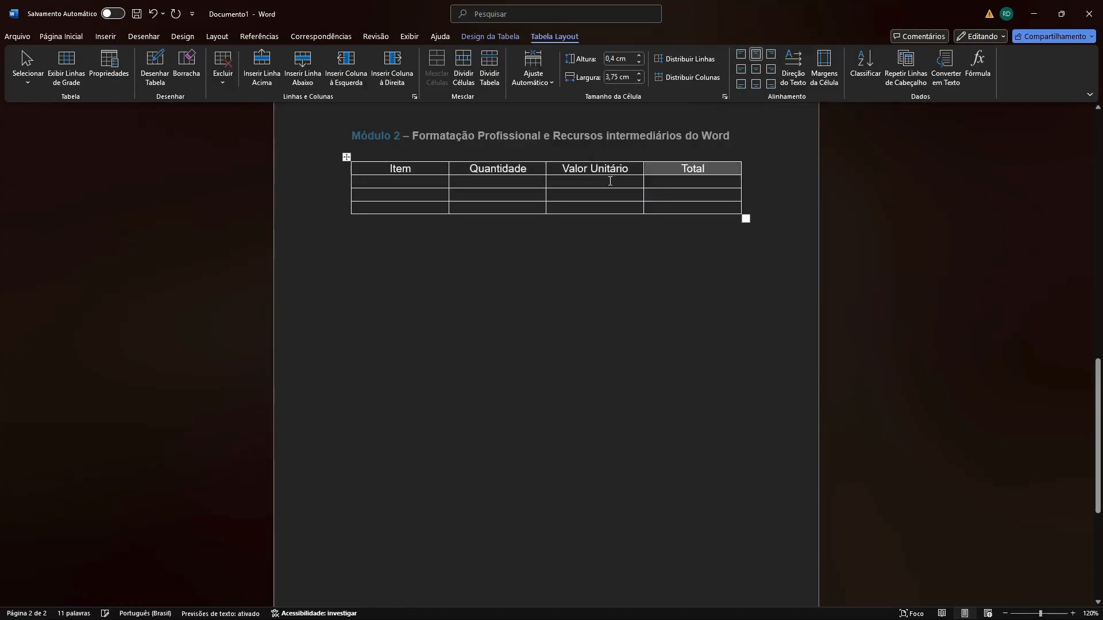
Fill the Item column with "Camisa", "Calça" and "Luvas", using the spelling suggestion to correct "Calsa".
left_click(403, 181)
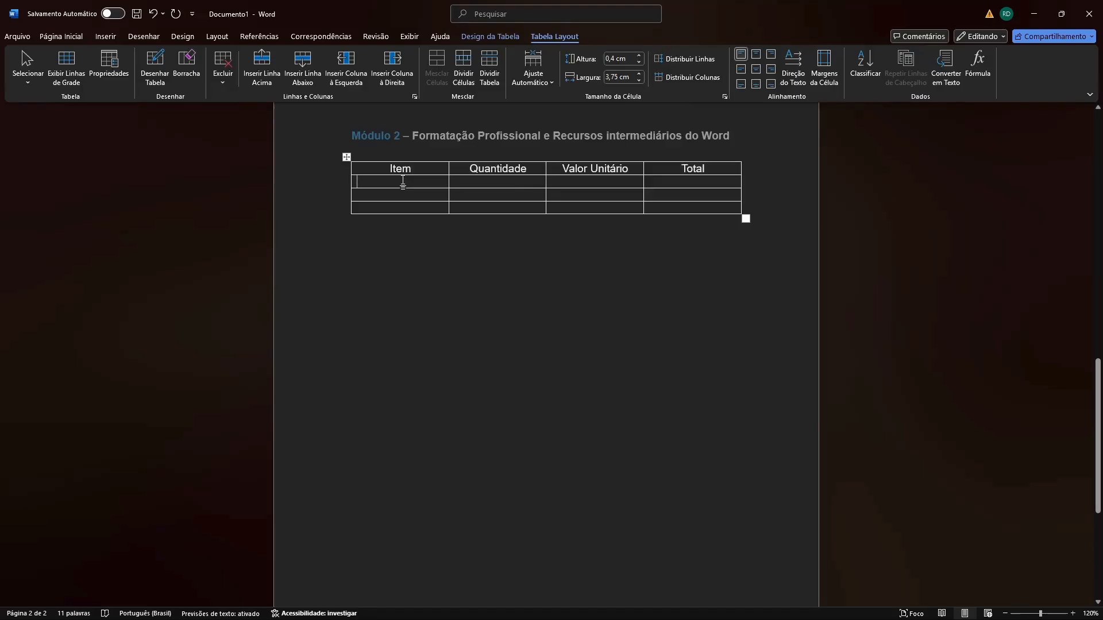
type("Camisa")
type("Calsa")
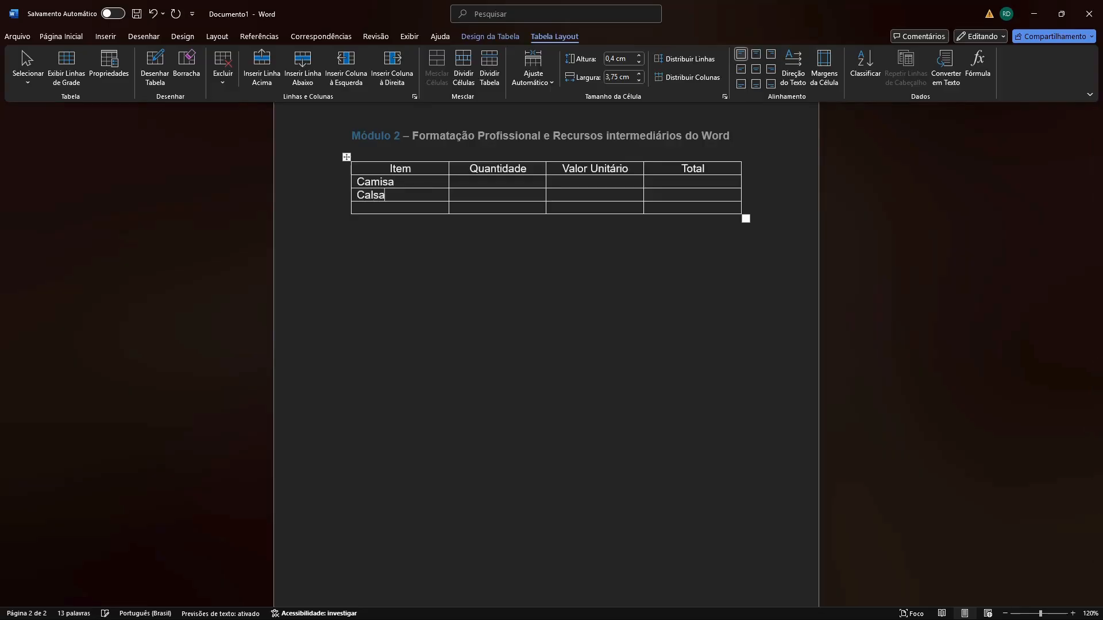
left_click(383, 208)
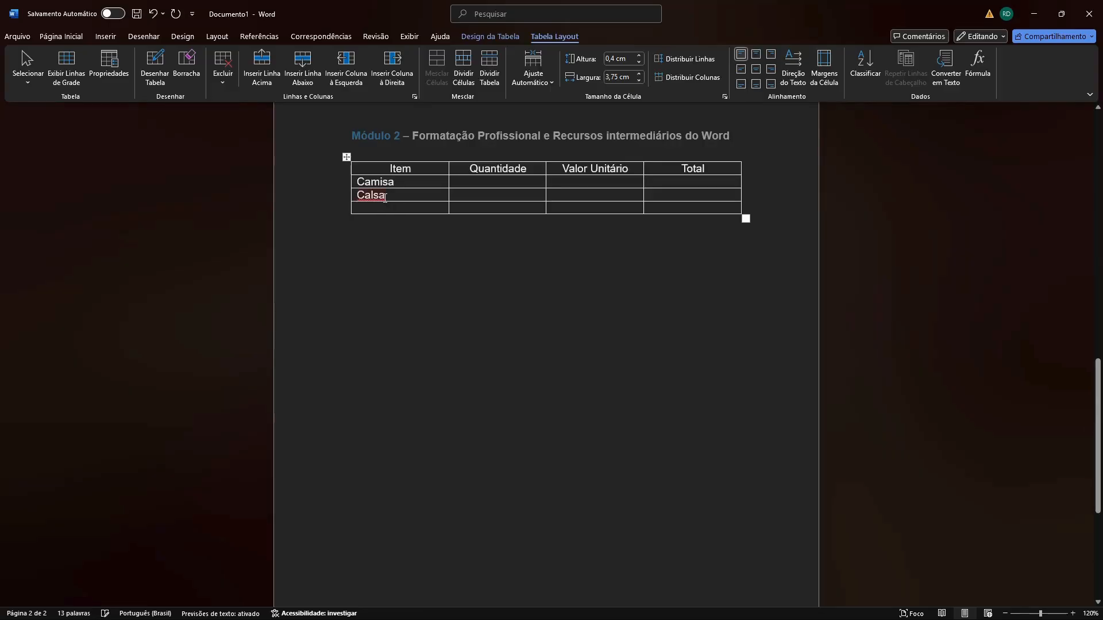
right_click(383, 197)
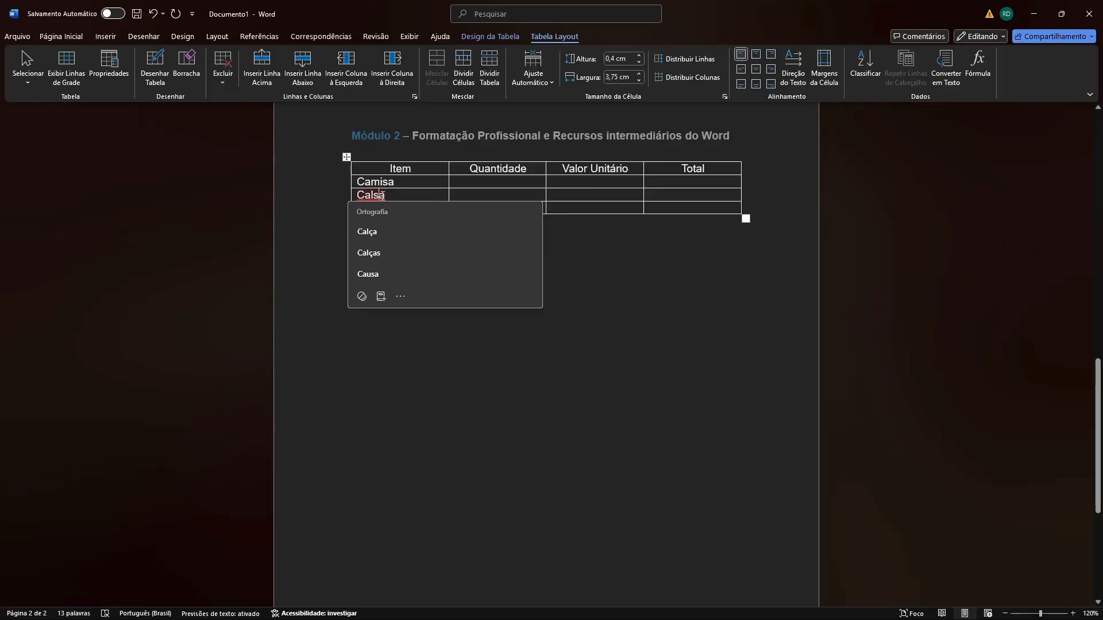
left_click(371, 233)
left_click(403, 212)
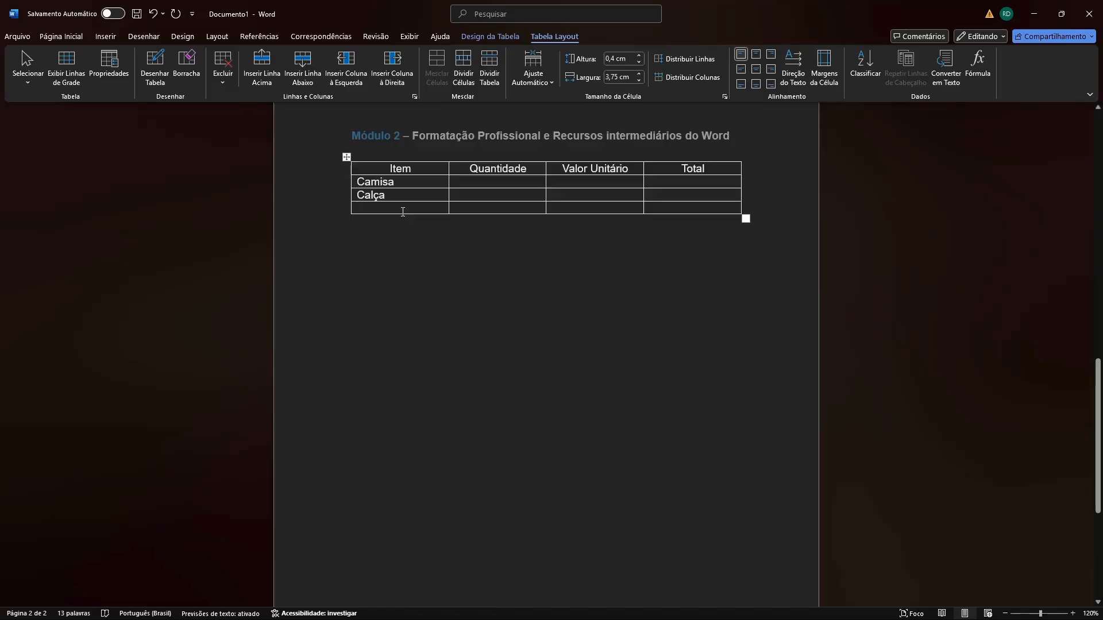
type("Luvas")
Enter the quantities and unit values: Camisa 10 and 30, Calça 6 and 50, Luvas 3 and 25.
left_click(473, 183)
type("10")
left_click(573, 184)
type("30")
left_click(529, 196)
type("6")
left_click(562, 194)
type("50")
left_click(529, 209)
type("3")
type("25")
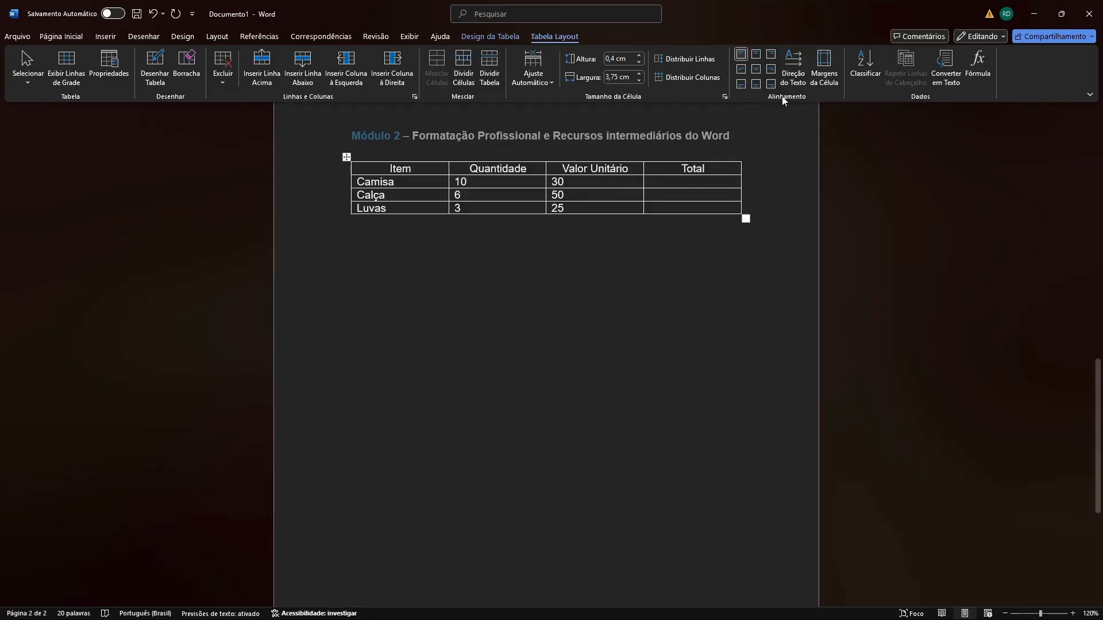
Centre the numbers in all Quantidade and Valor Unitário cells below the header row.
left_click(756, 54)
left_click(516, 181)
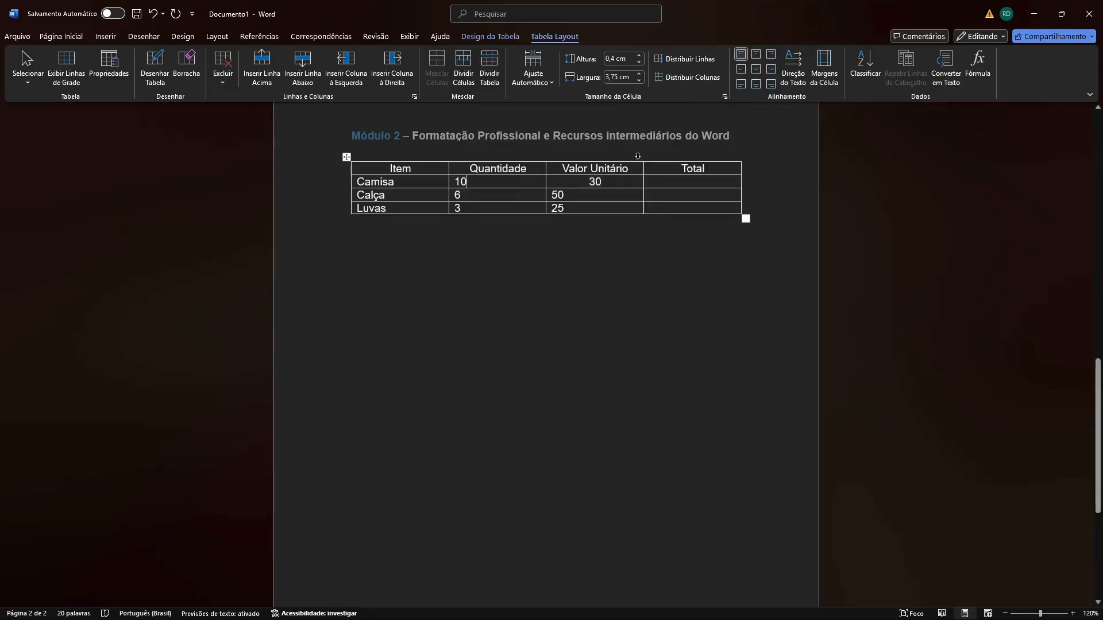
left_click(756, 54)
left_click(495, 196)
left_click(756, 54)
left_click(575, 197)
left_click(756, 54)
left_click(600, 209)
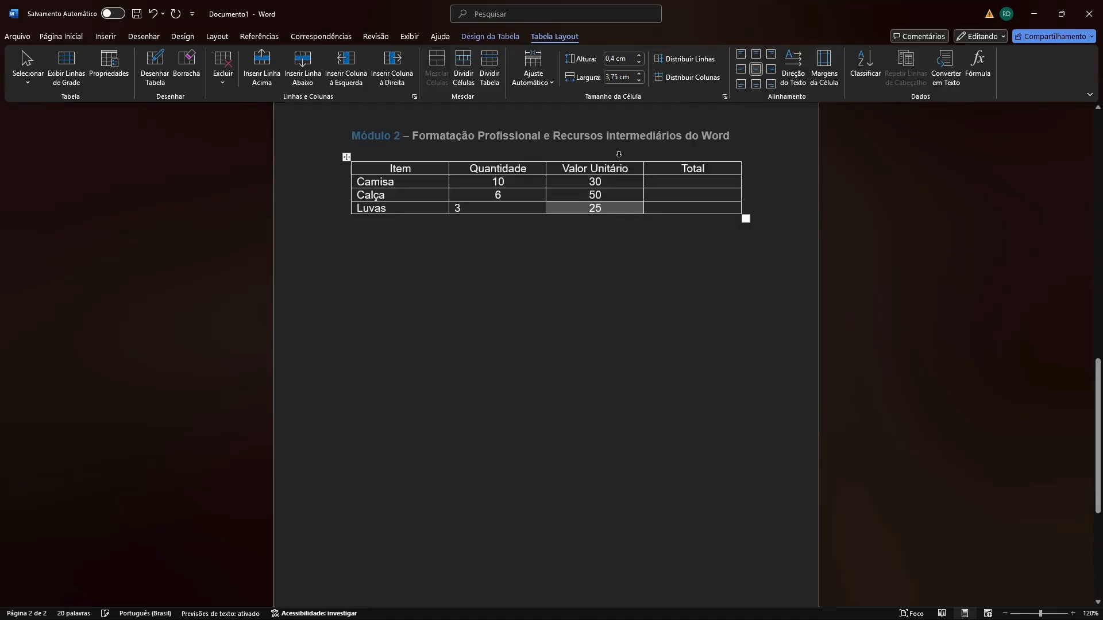
left_click(758, 55)
left_click(497, 210)
left_click(757, 54)
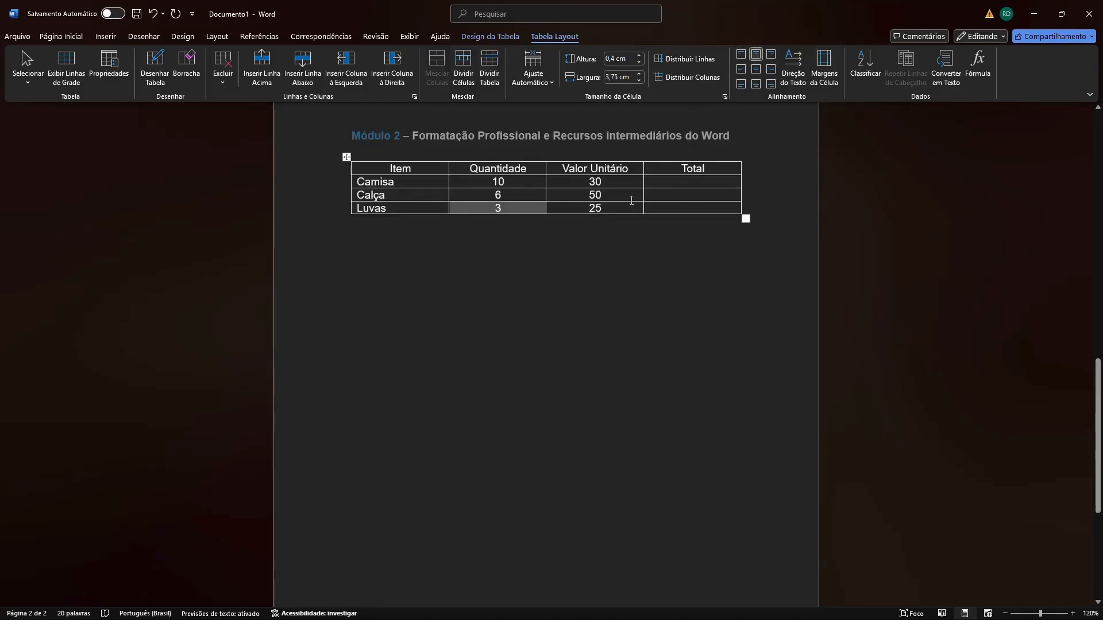
left_click(523, 227)
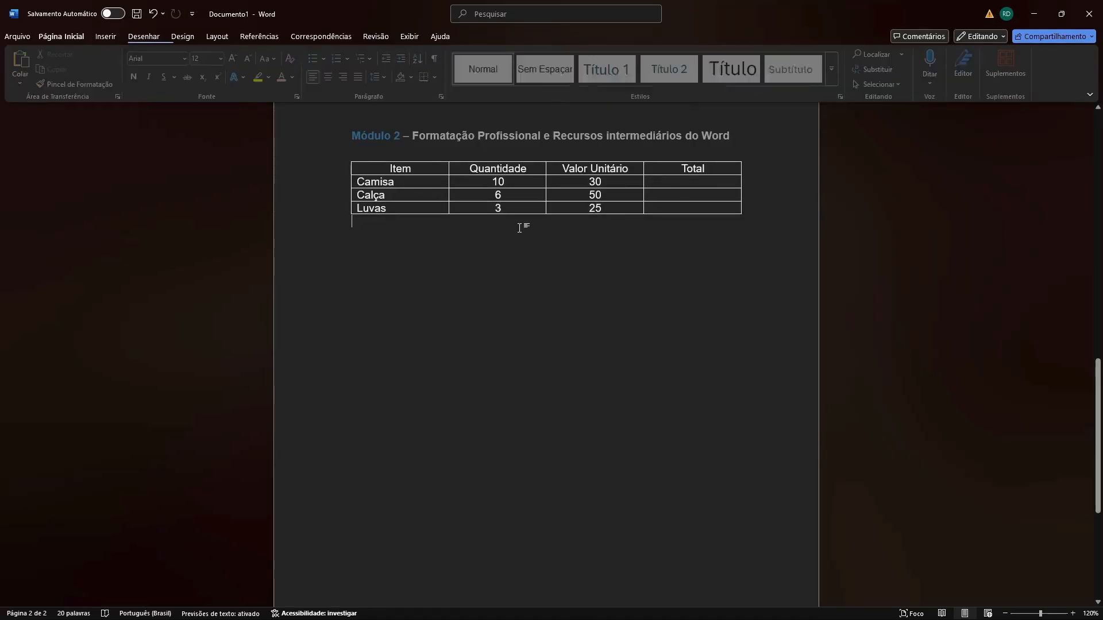
Try the table style Tabela de Grade 4 - Ênfase 5, and replace it with the light green-bordered grid style.
left_click(442, 172)
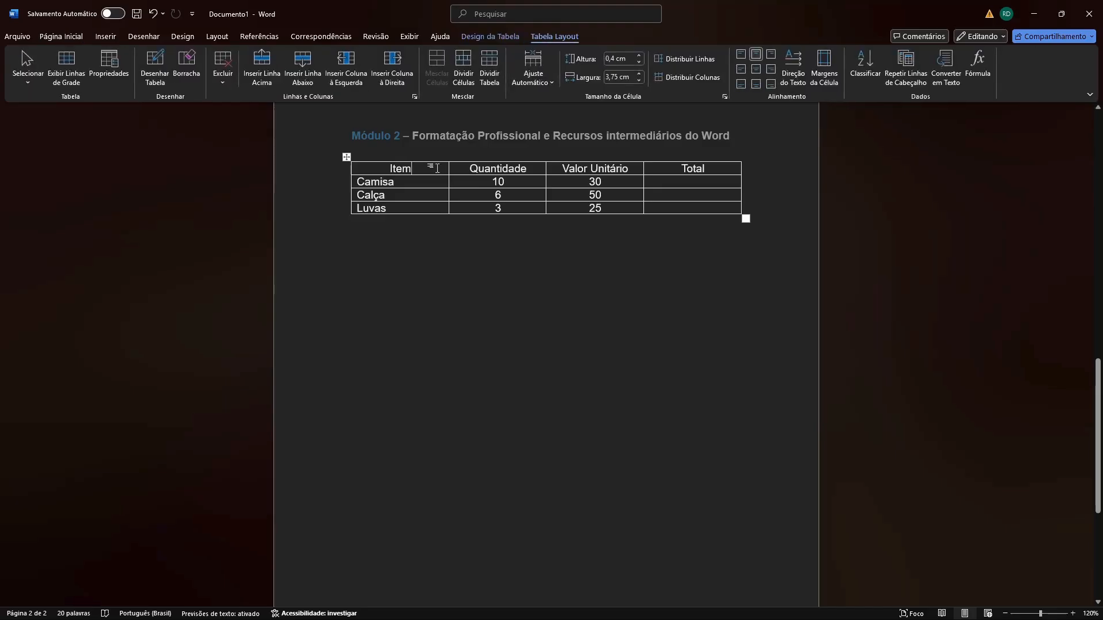
left_click(500, 39)
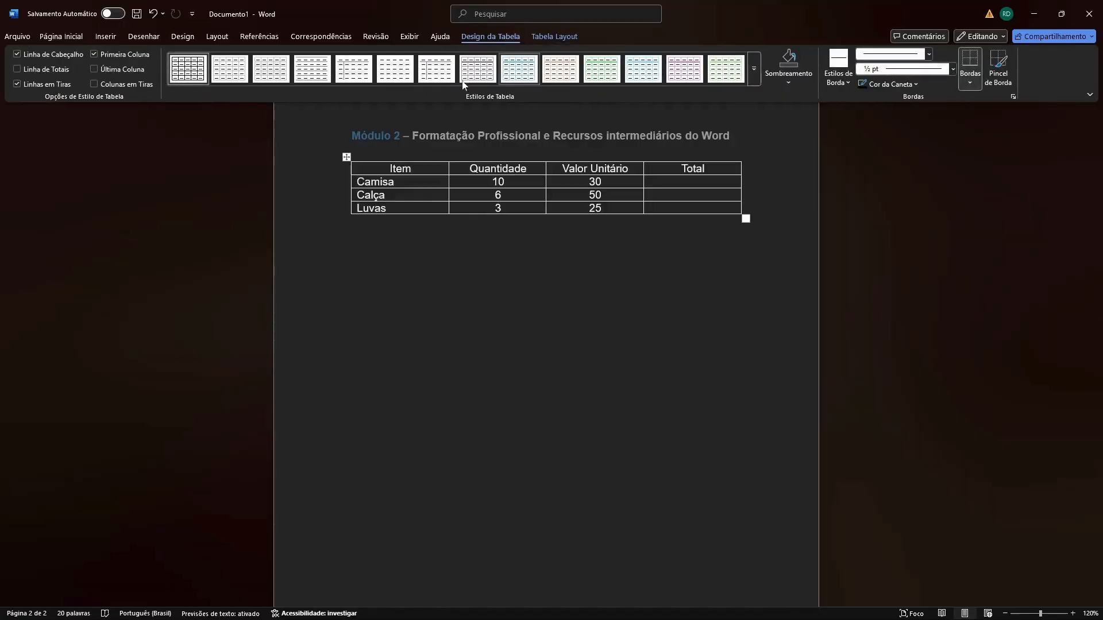
left_click(755, 71)
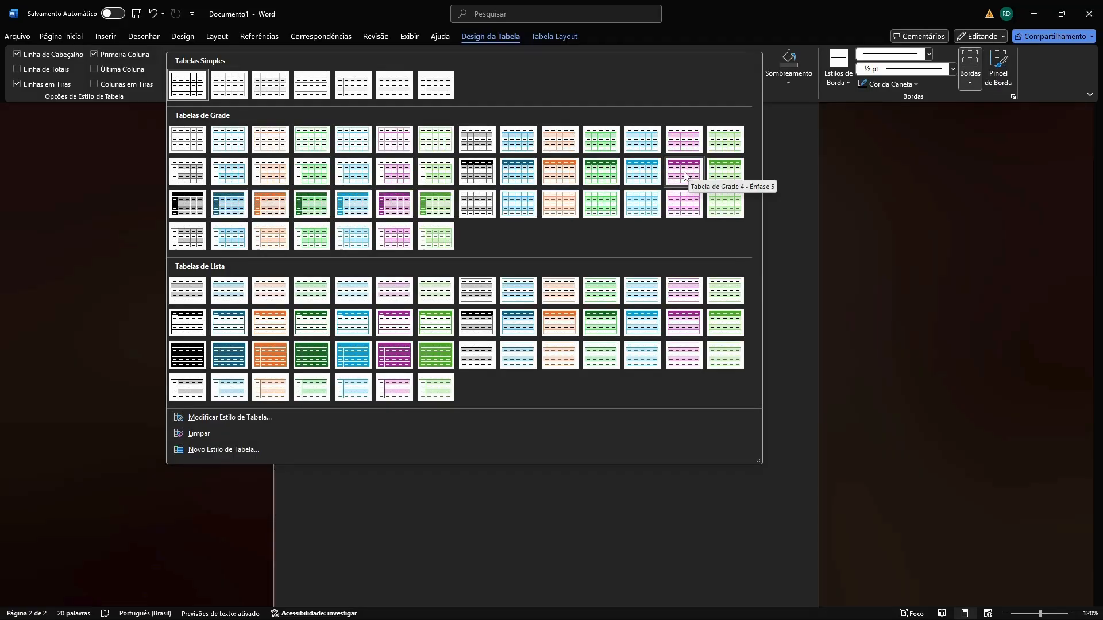
left_click(684, 172)
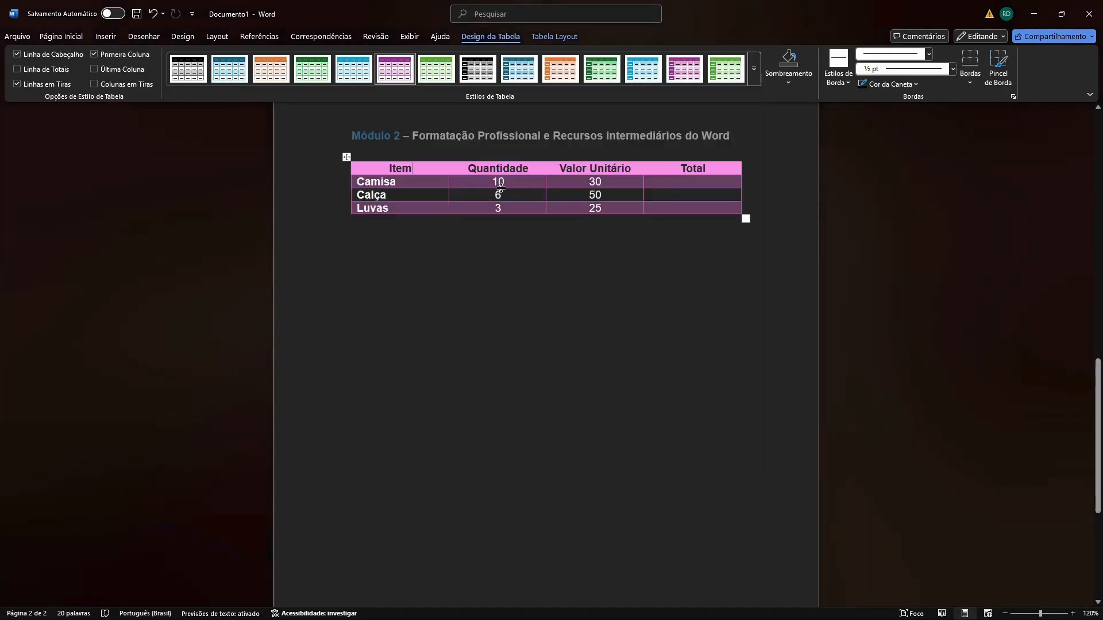
left_click(753, 79)
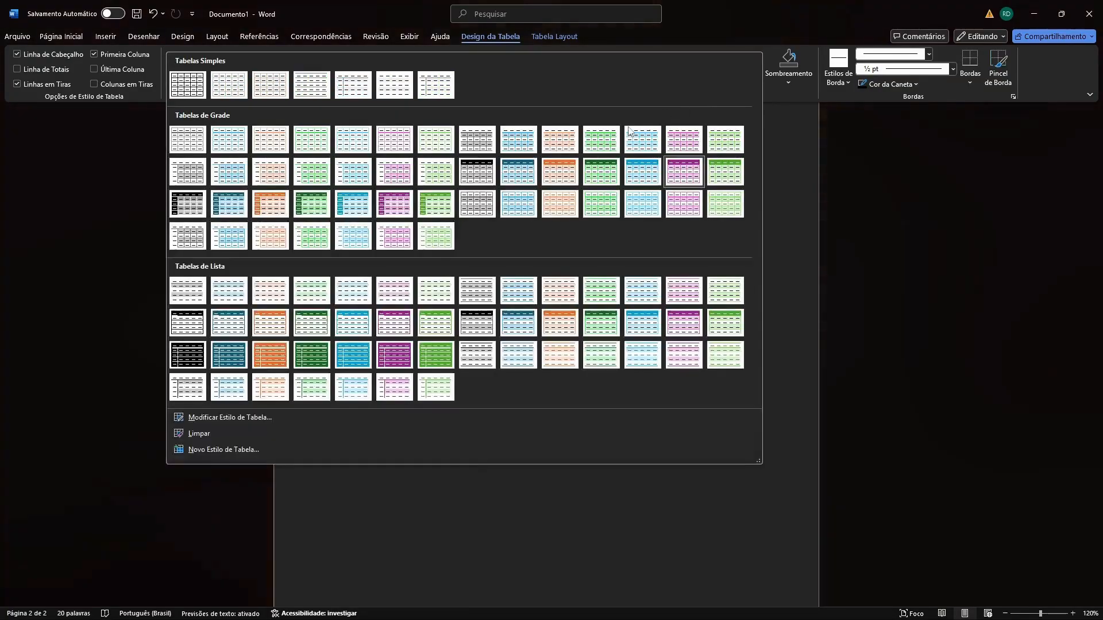
left_click(314, 141)
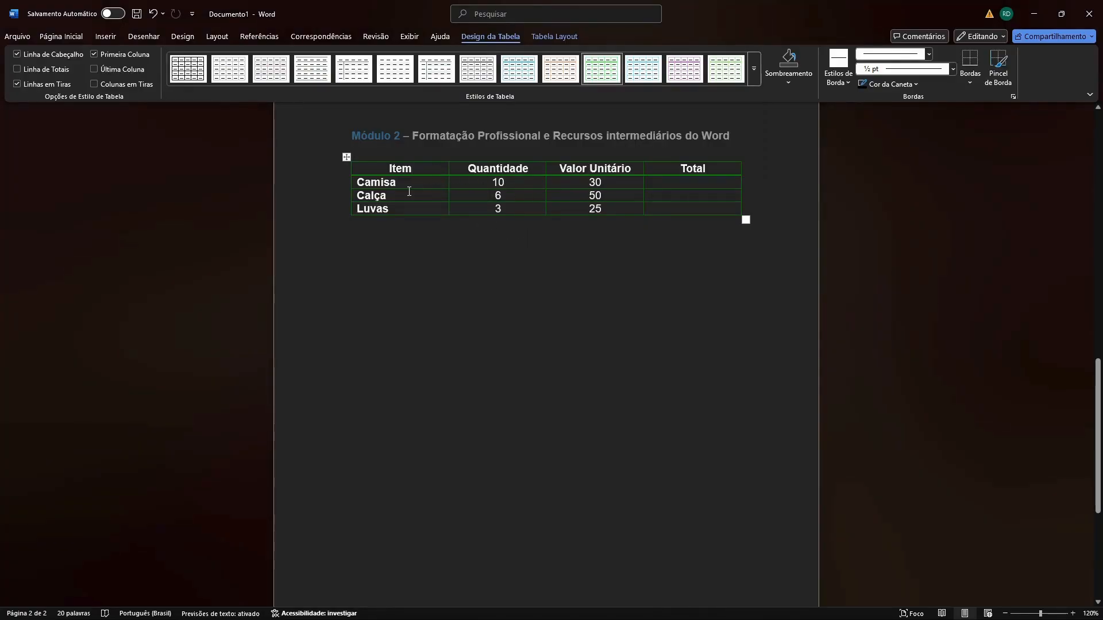
Centre the contents of the empty Total cells below the header.
left_click(686, 183)
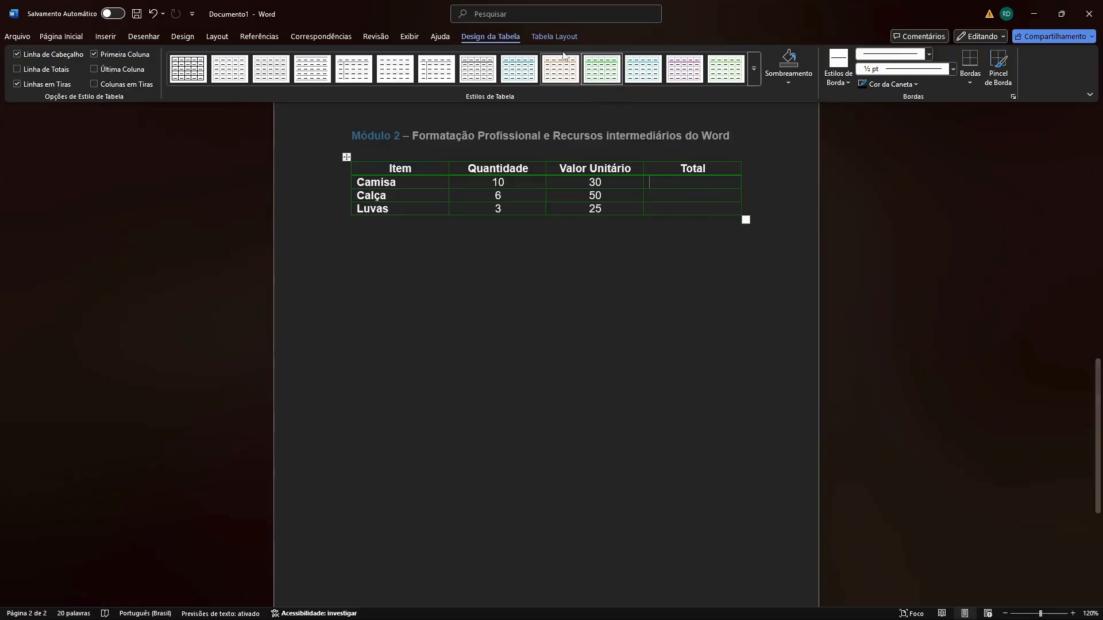
left_click(561, 34)
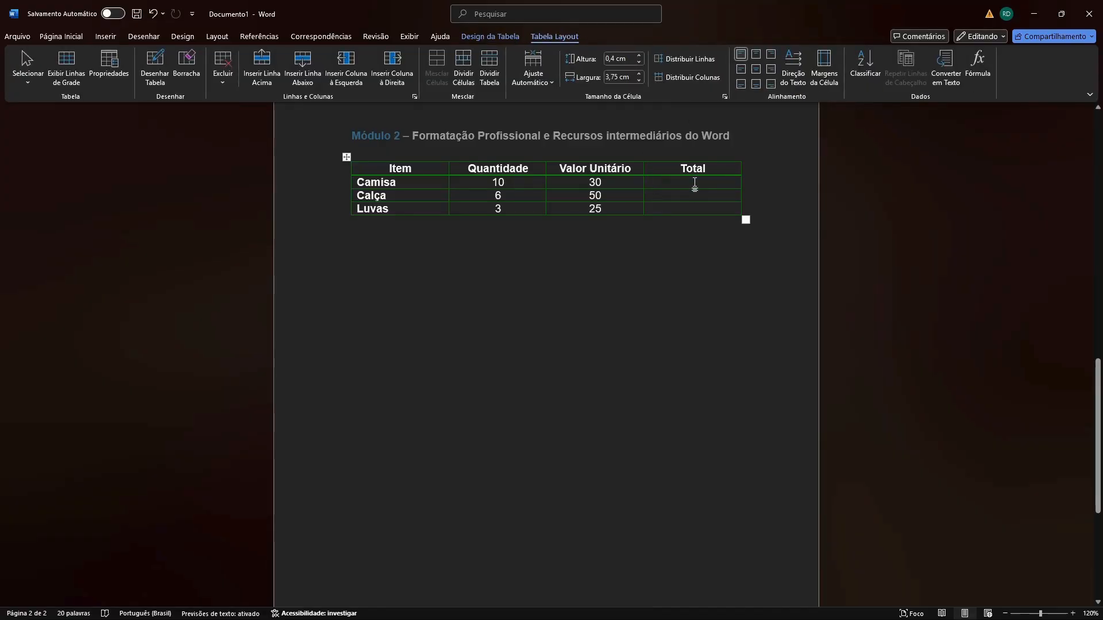
left_click(756, 54)
left_click(716, 194)
left_click(756, 69)
left_click(704, 210)
Insert the formula =PRODUCT(LEFT) in the Total cell of the Camisa row.
left_click(699, 184)
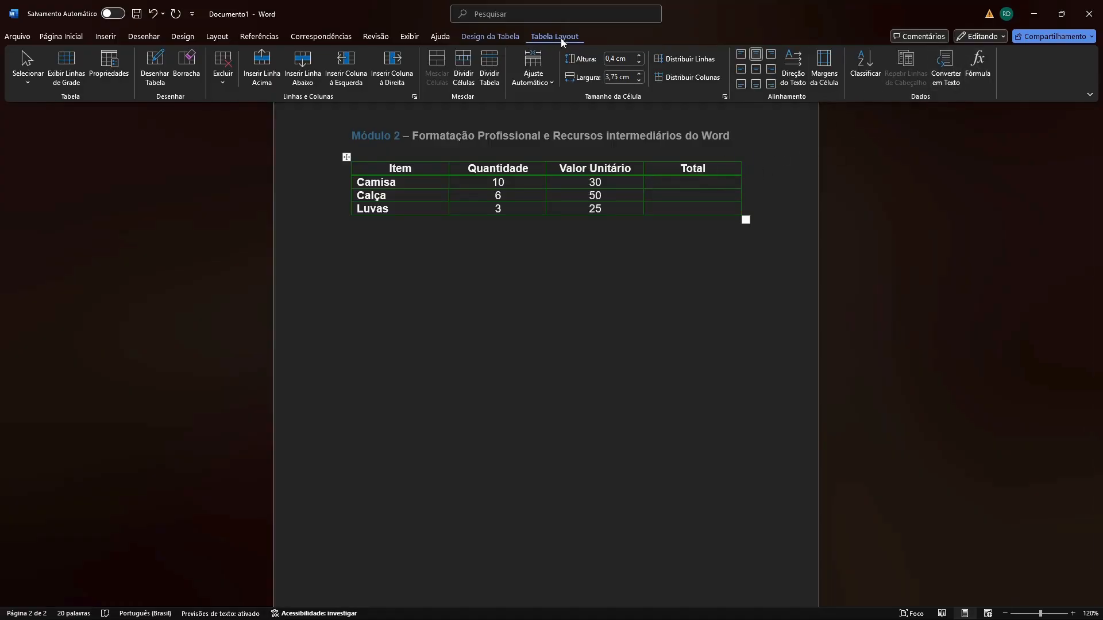
left_click(976, 68)
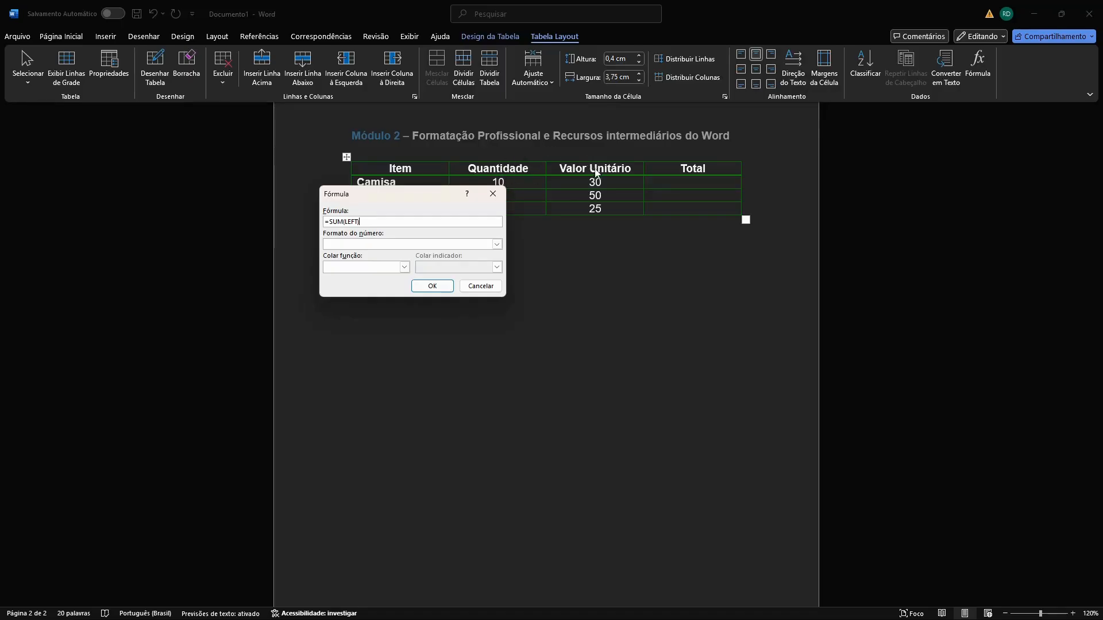
left_click(405, 267)
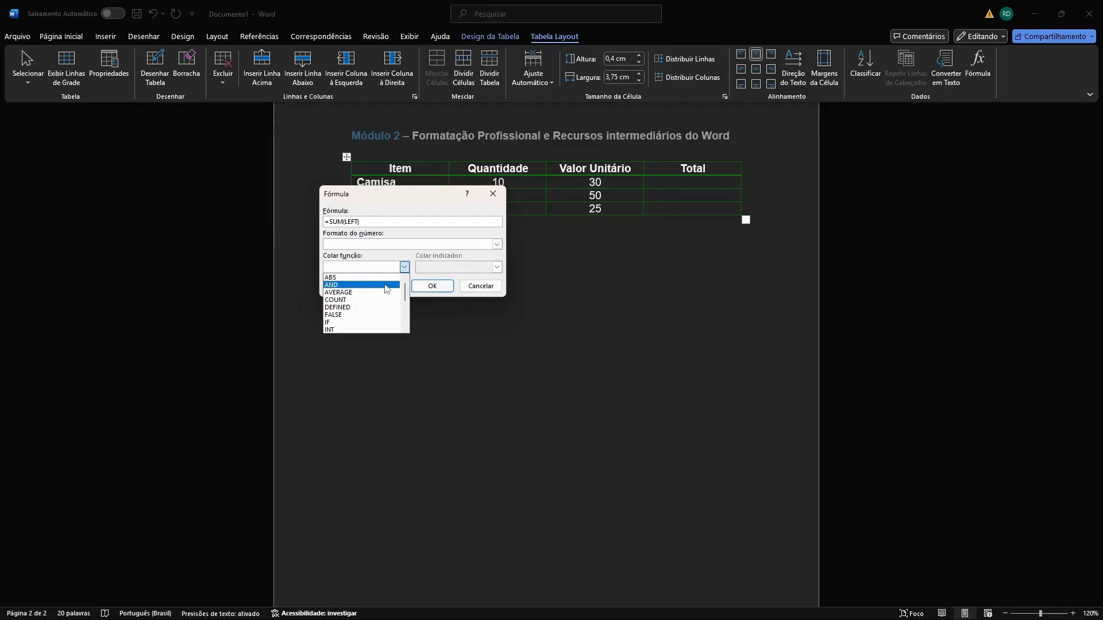
scroll(387, 289, "down", 1)
scroll(387, 289, "down", 3)
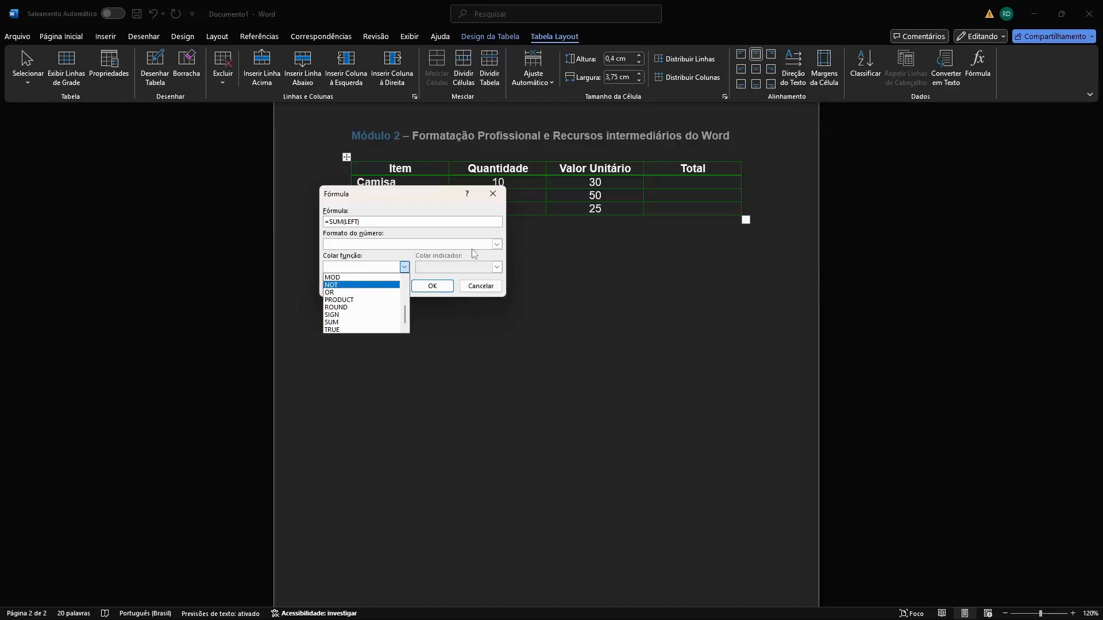
left_click(372, 300)
left_click_drag(359, 222, 330, 224)
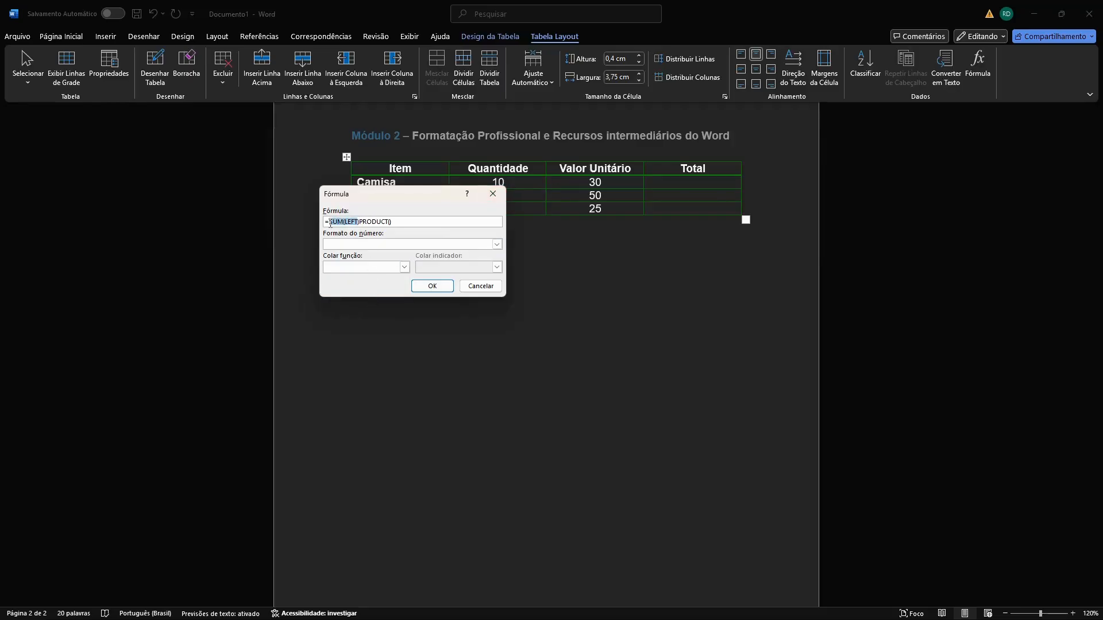
key("BackSpace")
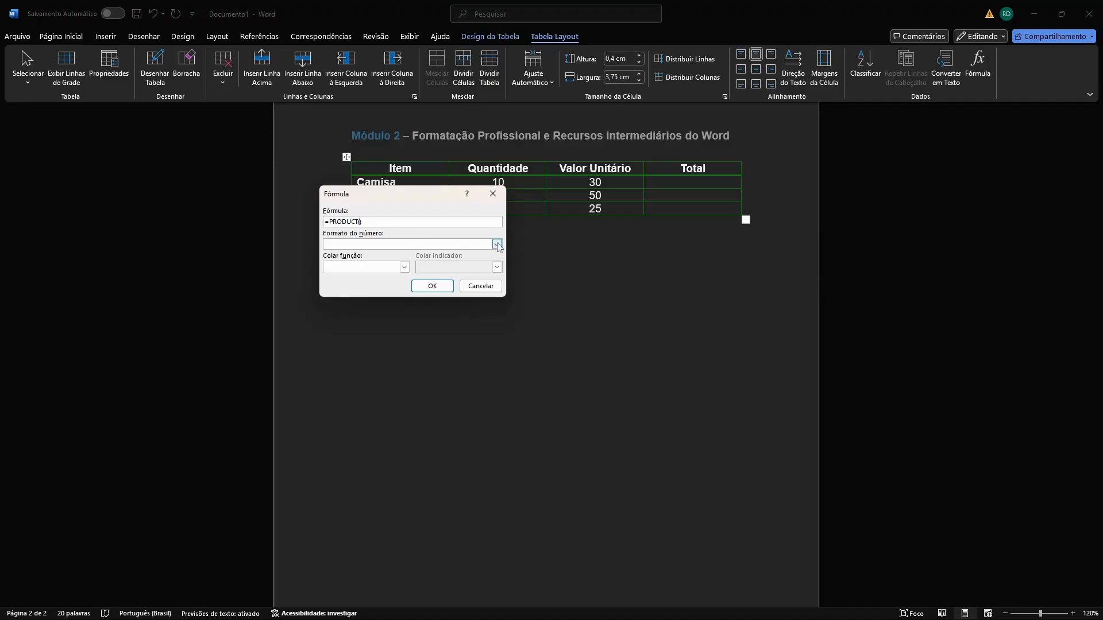
type("LEFT")
left_click(437, 287)
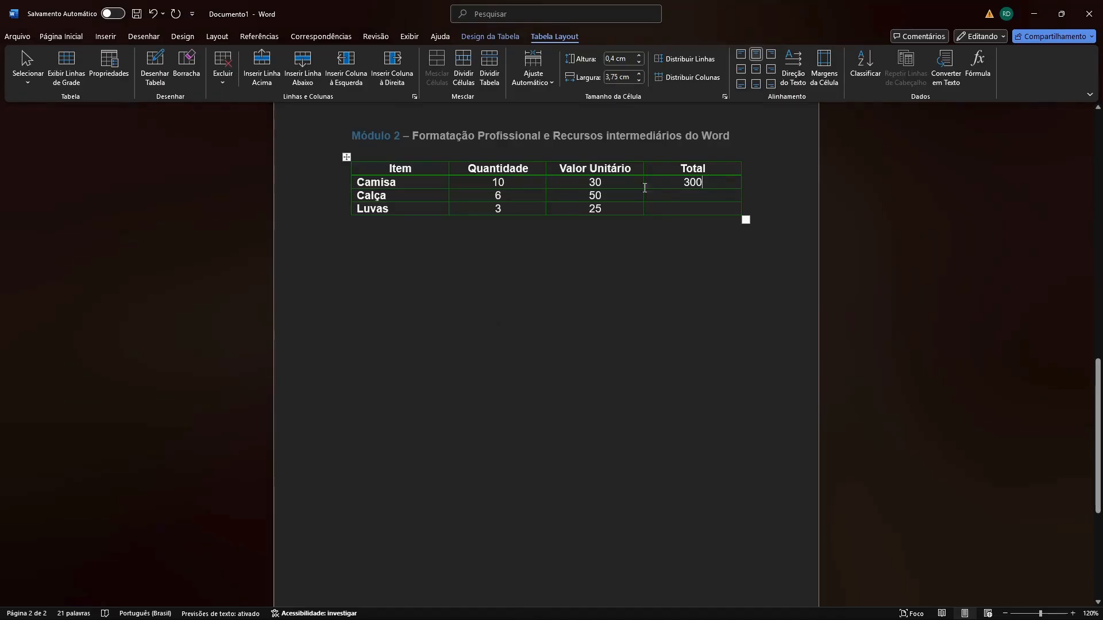
Insert the formula =PRODUCT(LEFT) in the Total cell of the Calça row.
left_click(691, 198)
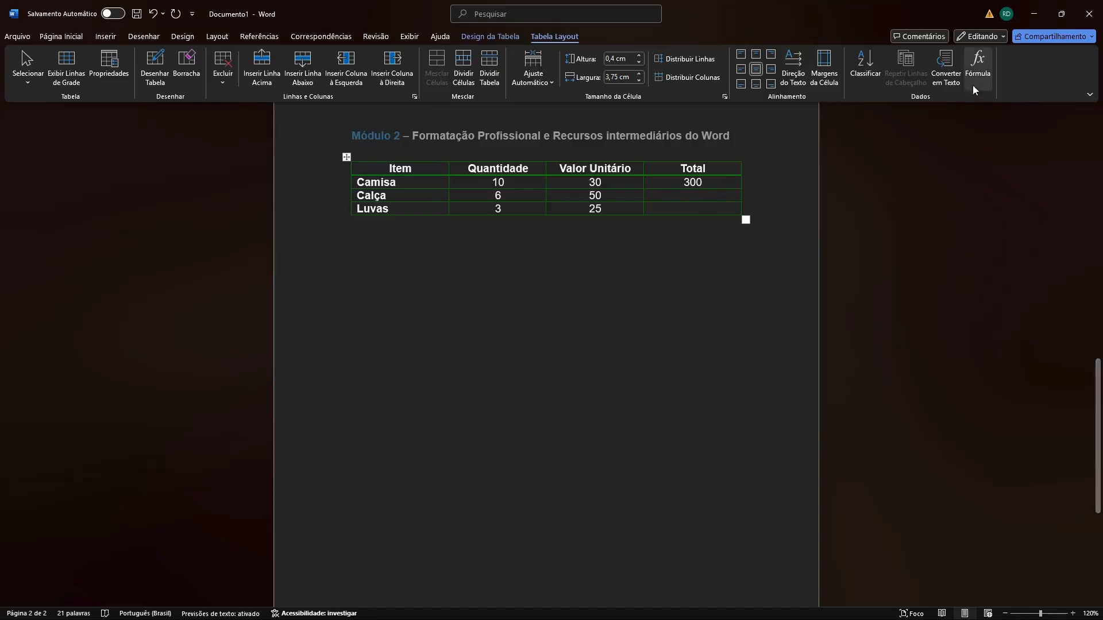
left_click(977, 66)
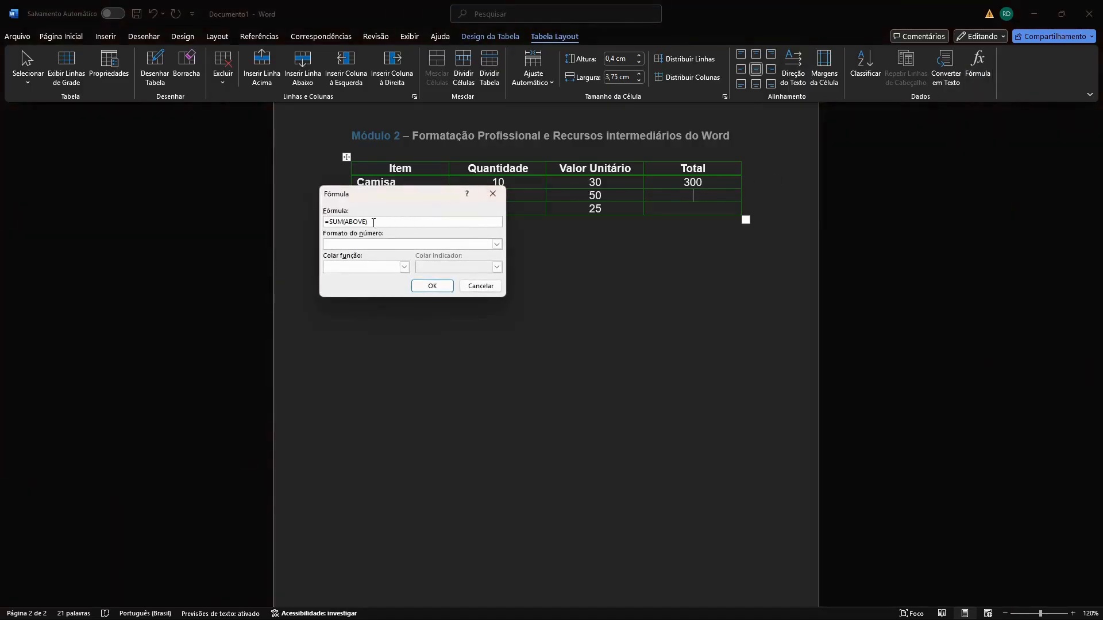
left_click_drag(368, 222, 343, 222)
left_click_drag(368, 222, 334, 221)
left_click(404, 267)
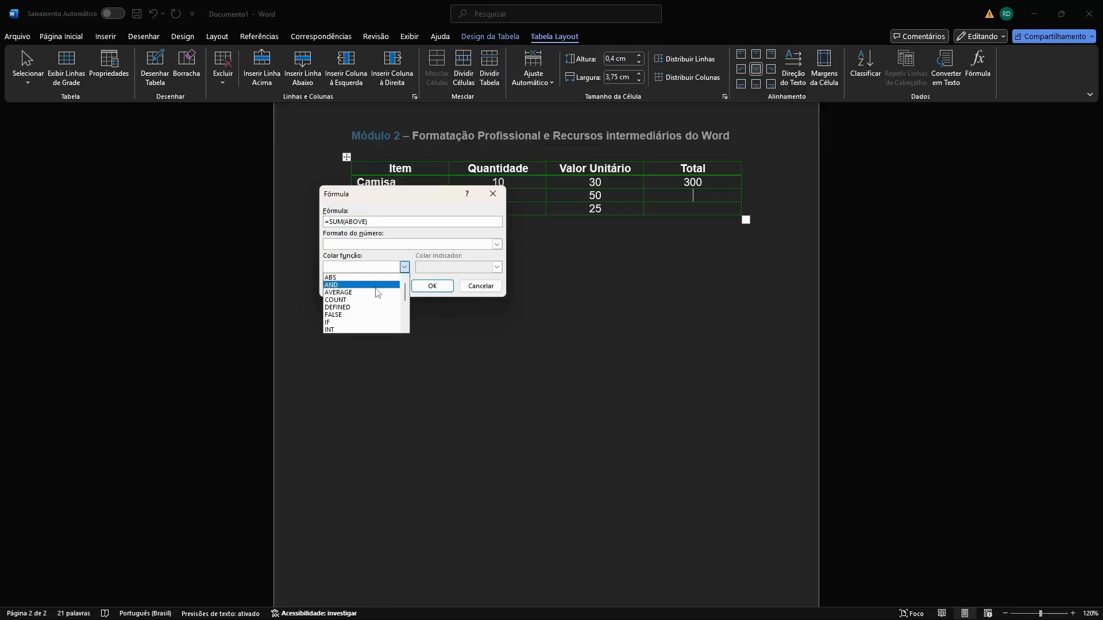
scroll(369, 297, "down", 2)
left_click(370, 305)
left_click_drag(366, 222, 329, 221)
key("BackSpace")
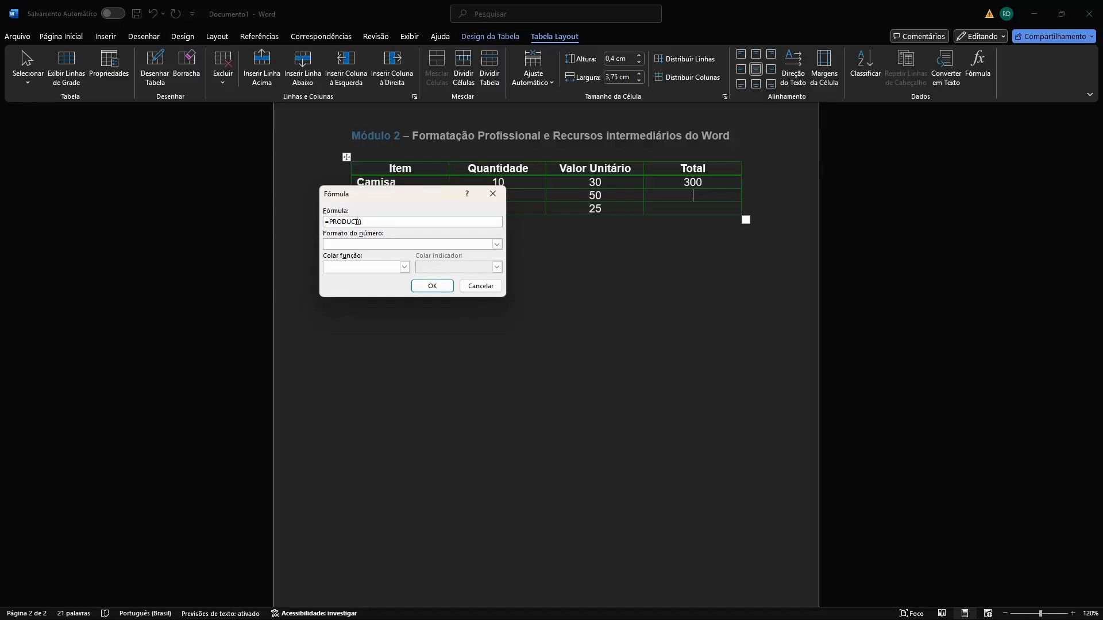
type("LEFT)")
left_click(443, 287)
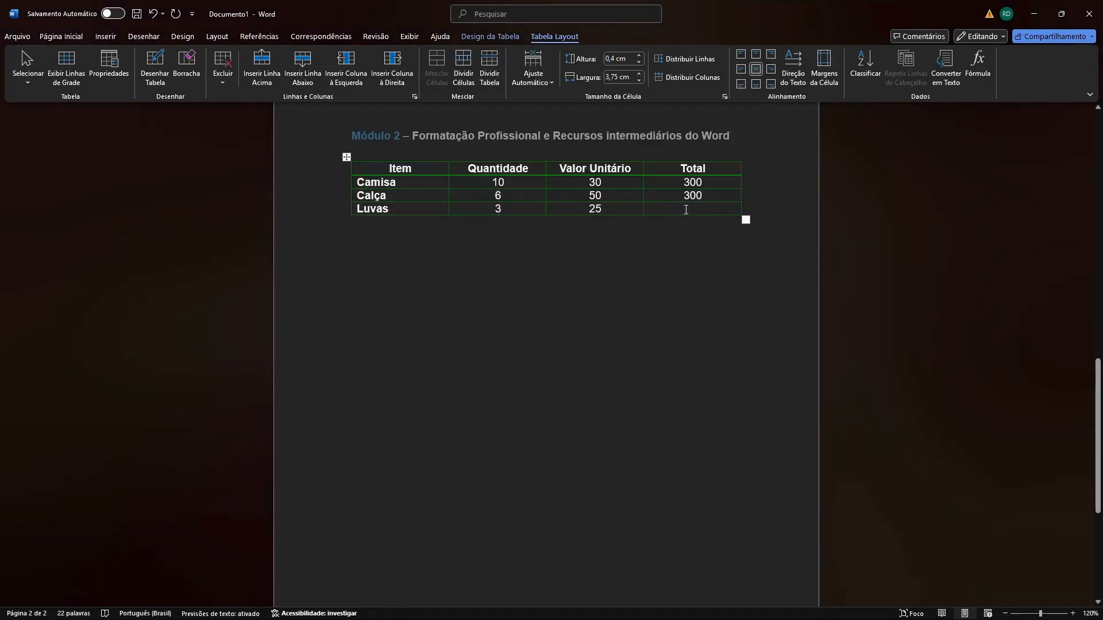
Calculate the Total cell of the Luvas row with the formula =PRODUCT(LEFT).
left_click(691, 210)
left_click(977, 64)
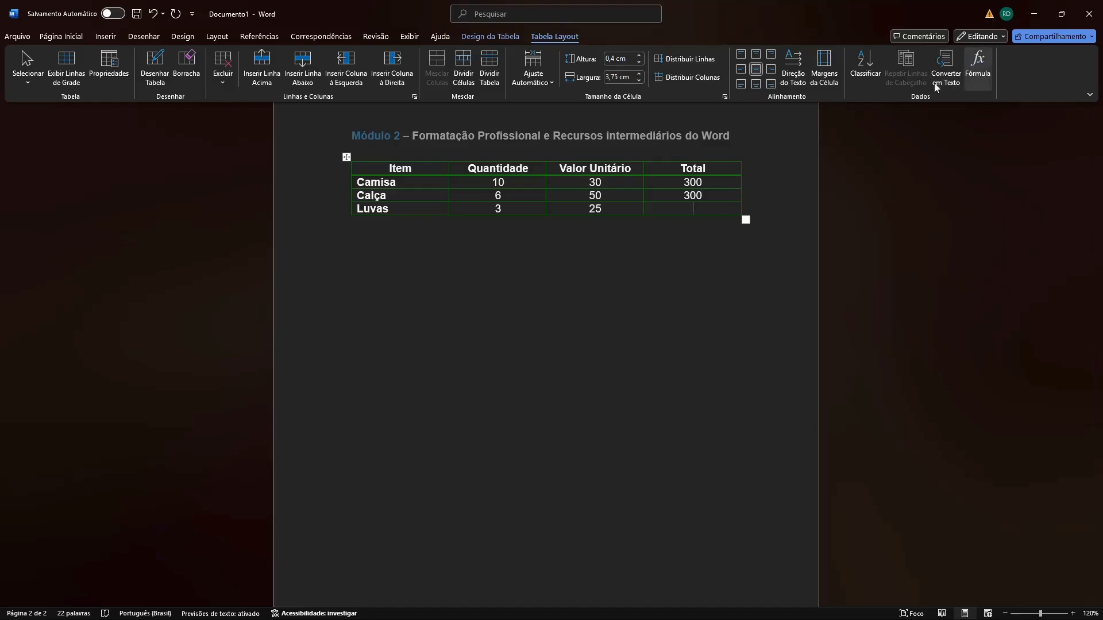
left_click_drag(368, 221, 331, 220)
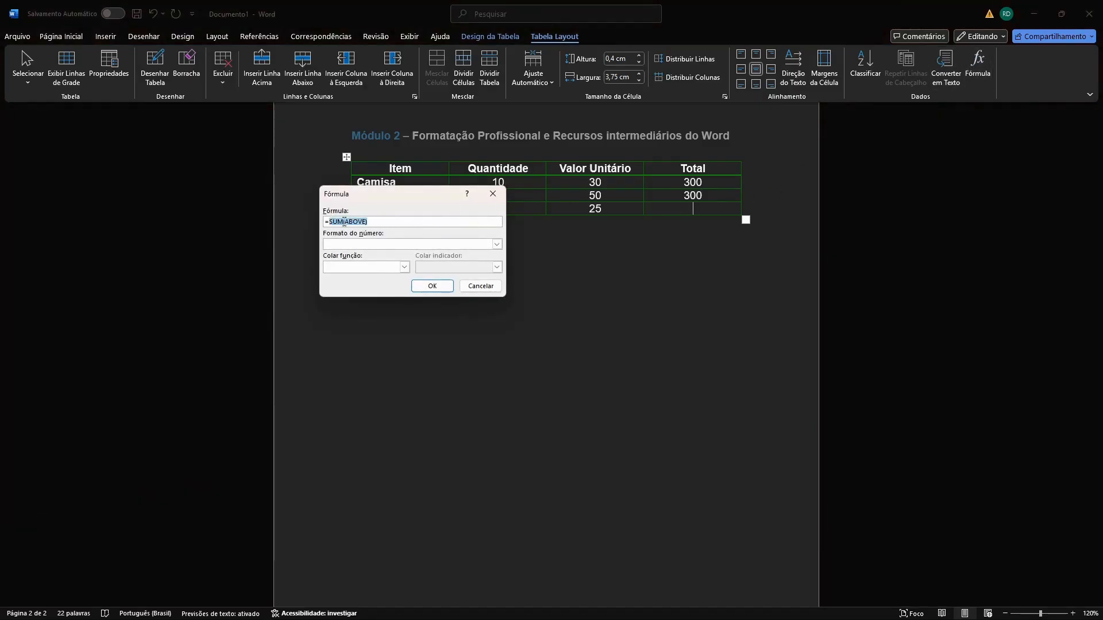
left_click(404, 267)
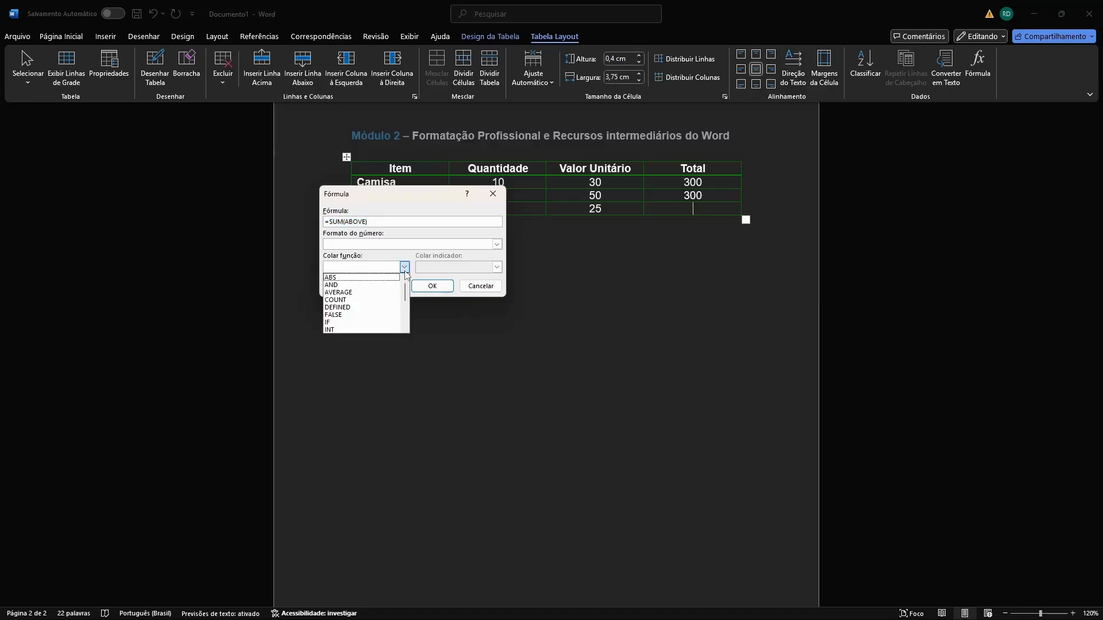
scroll(383, 305, "down", 1)
left_click(371, 325)
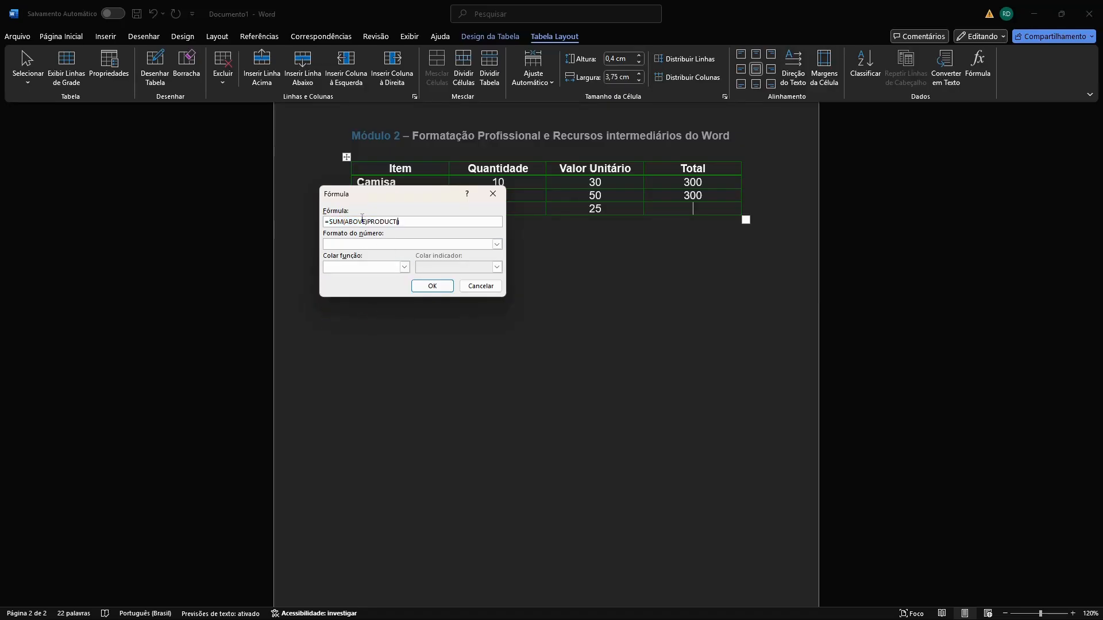
key("BackSpace")
key("BackSpace")
key("BackSpace")
key("BackSpace")
key("BackSpace")
key("BackSpace")
key("BackSpace")
key("BackSpace")
key("BackSpace")
key("BackSpace")
type("LEFT")
left_click(432, 286)
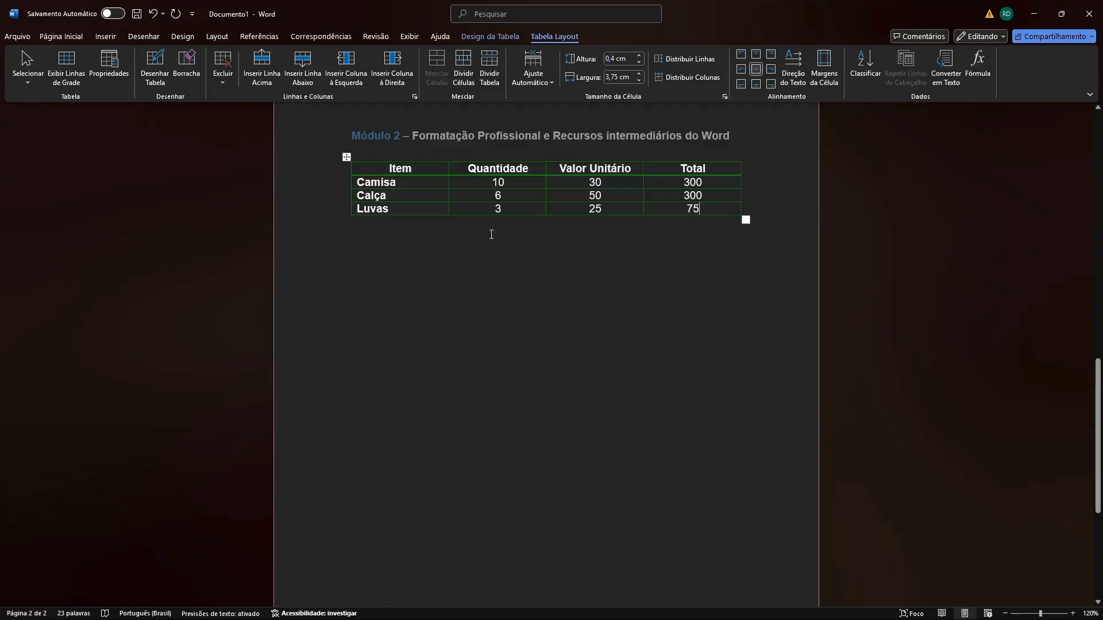
Add a new row at the end of the table and label it TOTAL in the Item column.
key("Tab")
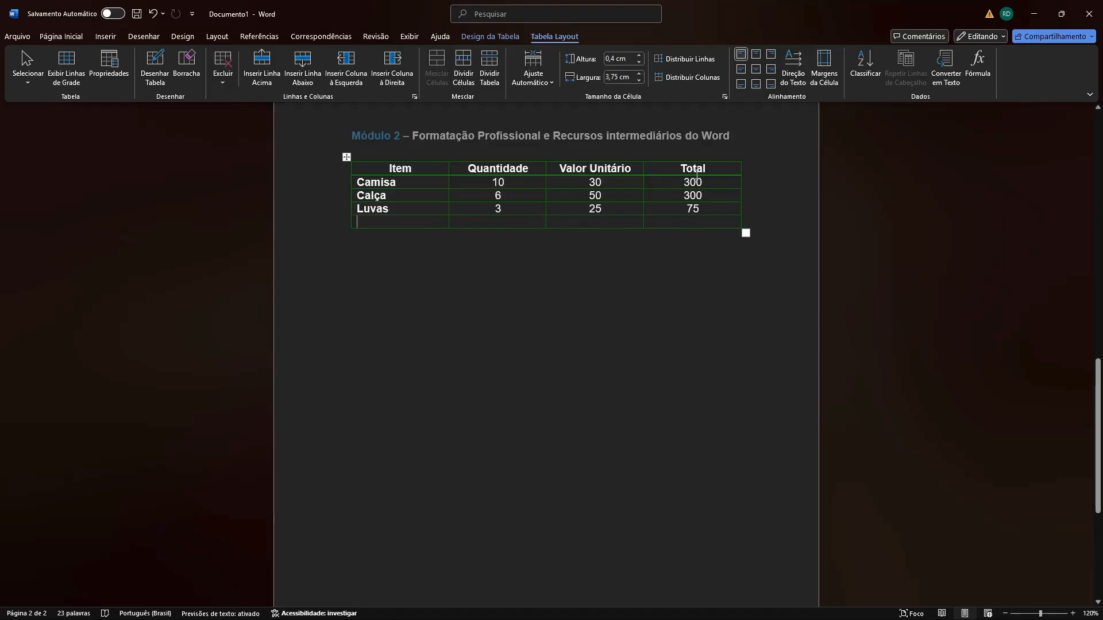
type("T")
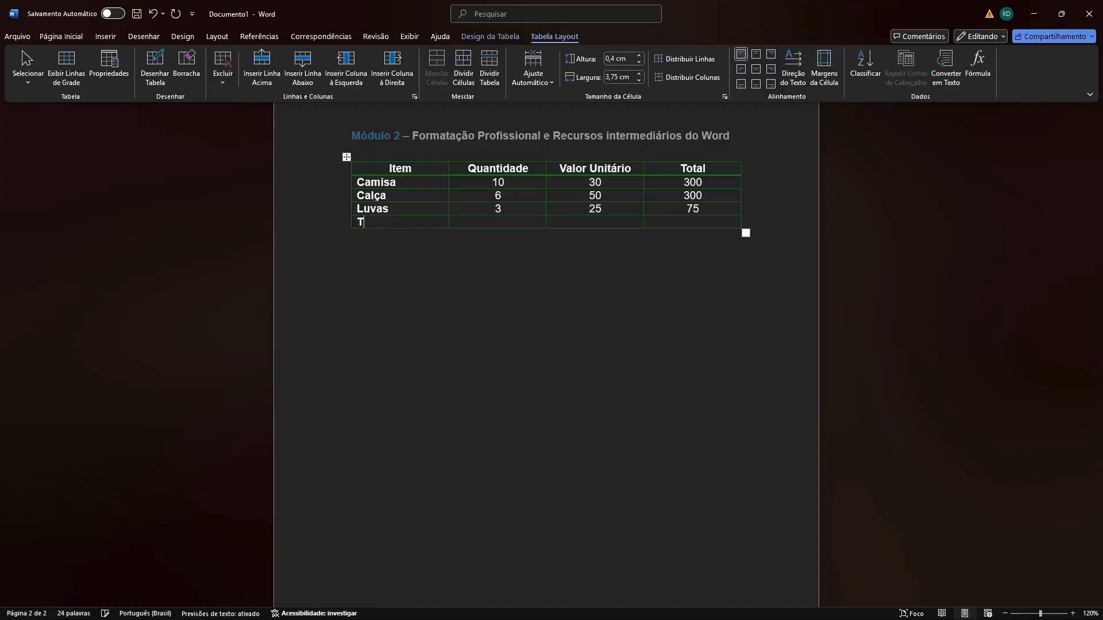
type("OTAL")
Insert the formula =SUM(ABOVE) in the Total column of the TOTAL row.
left_click(675, 225)
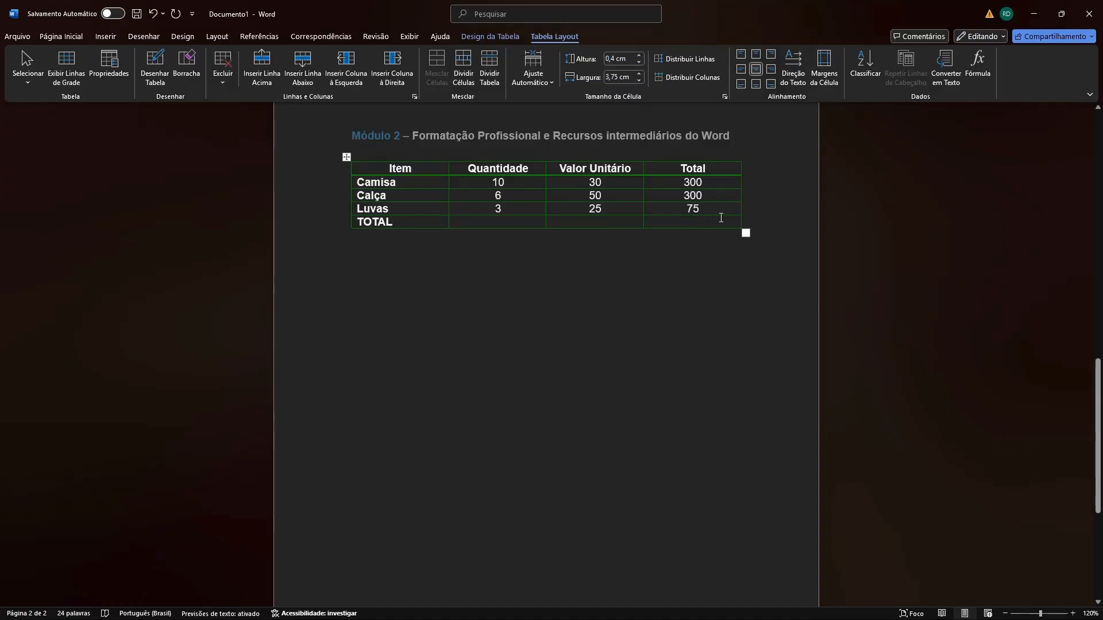
left_click(985, 63)
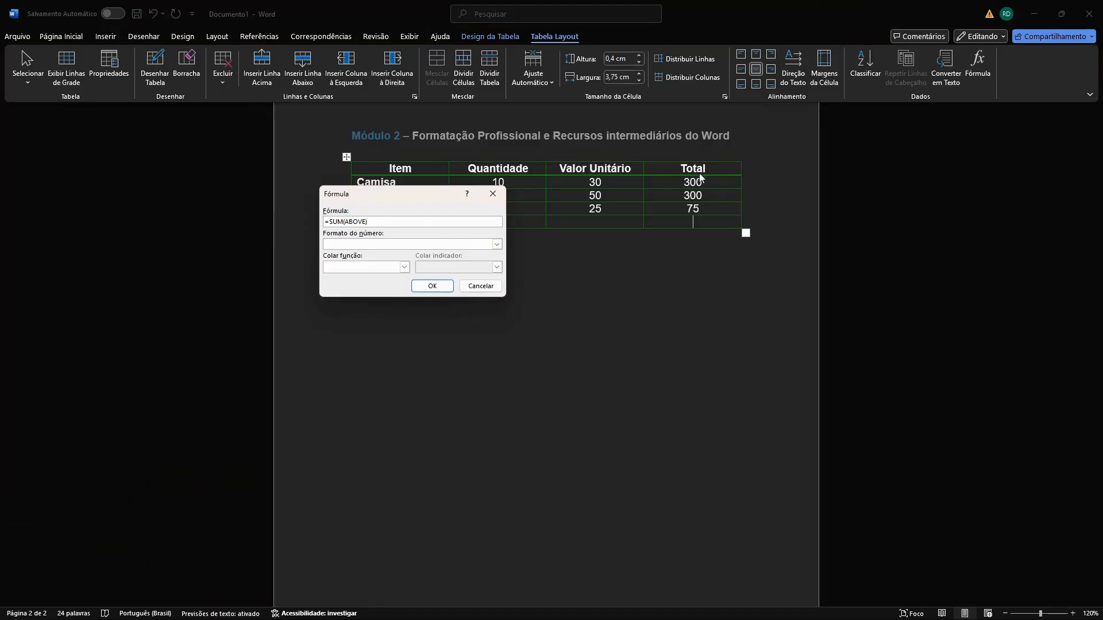
left_click(439, 286)
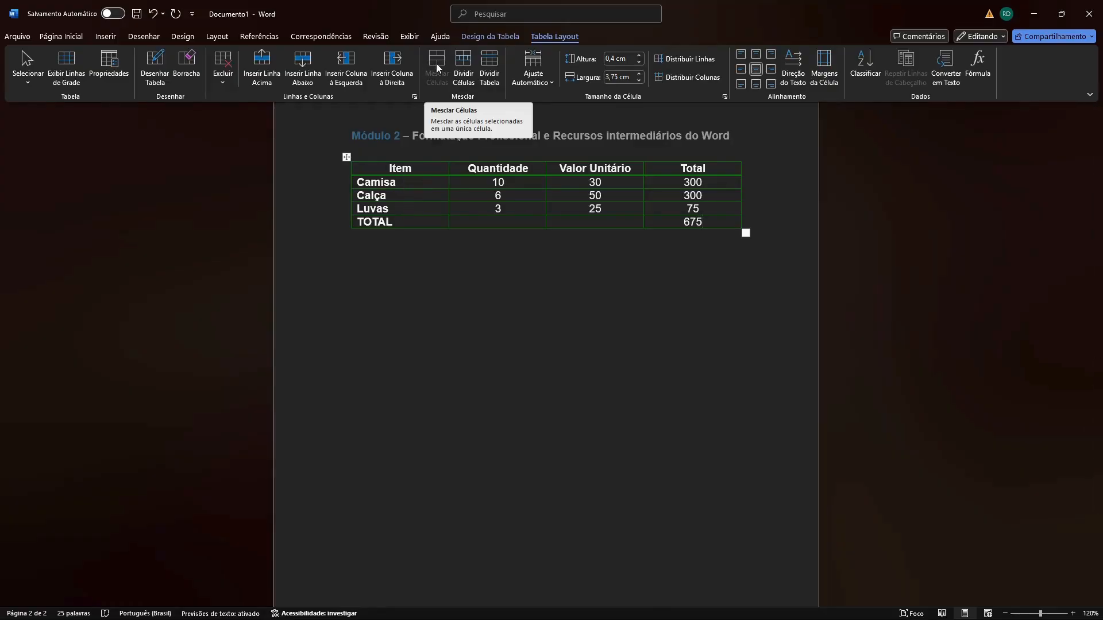
Try to merge the Camisa and Calça cells of the Item column, and undo the last change.
left_click(403, 183)
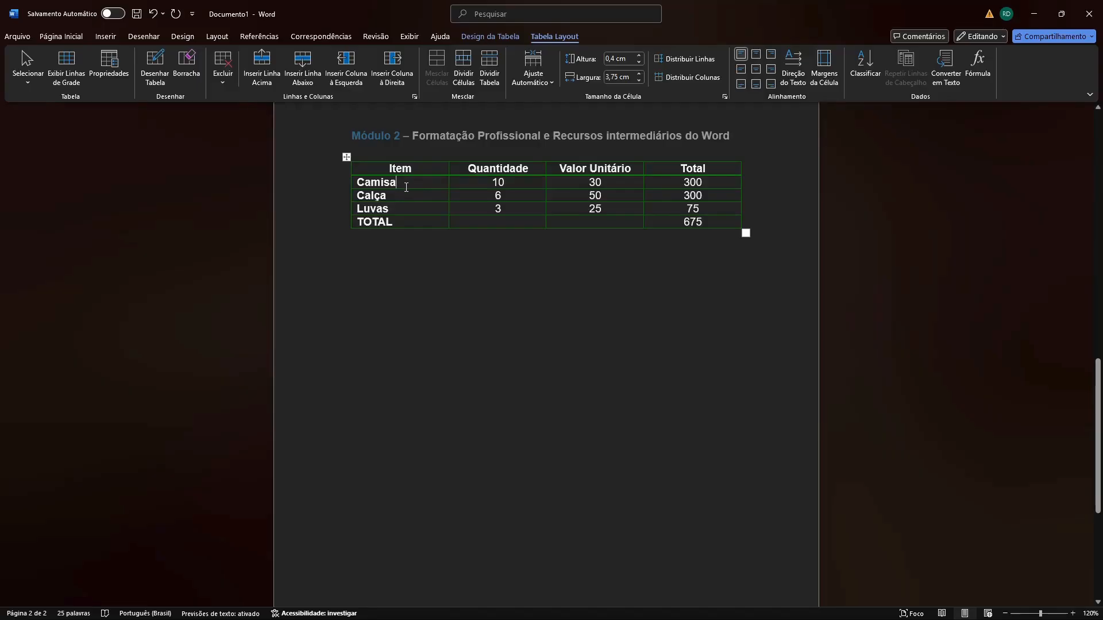
left_click_drag(406, 187, 402, 197)
left_click(437, 69)
left_click(319, 194)
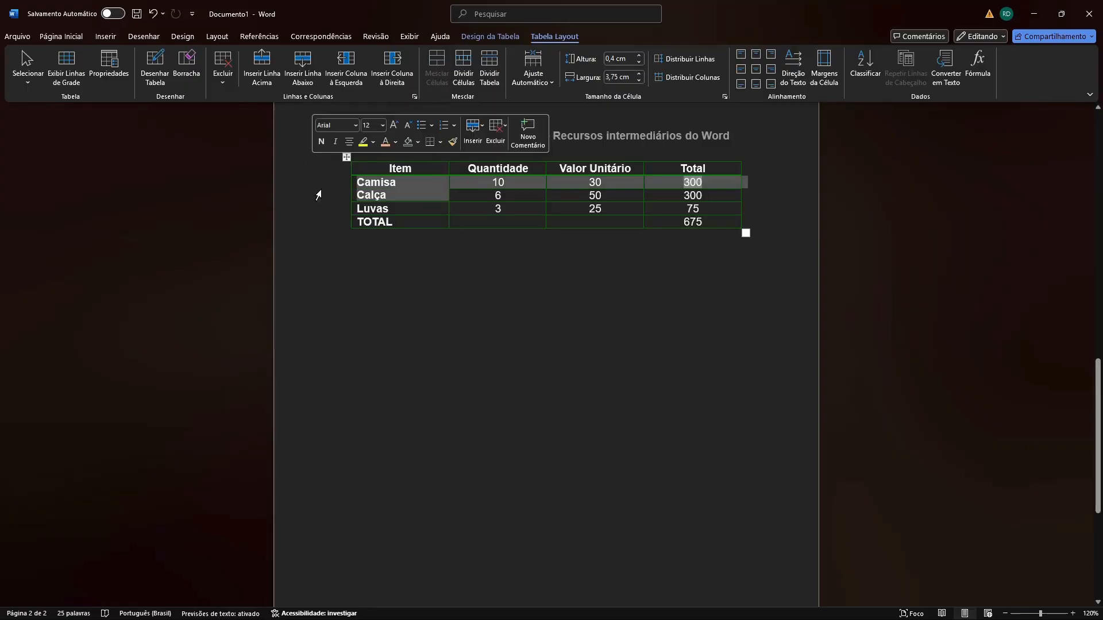
left_click(384, 275)
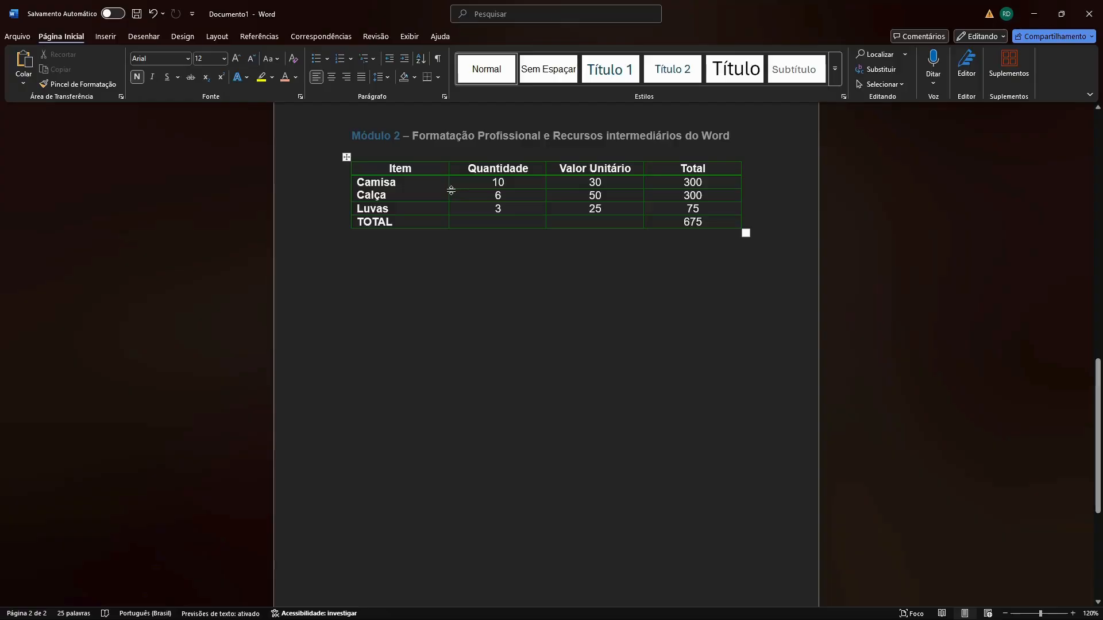
left_click(405, 196)
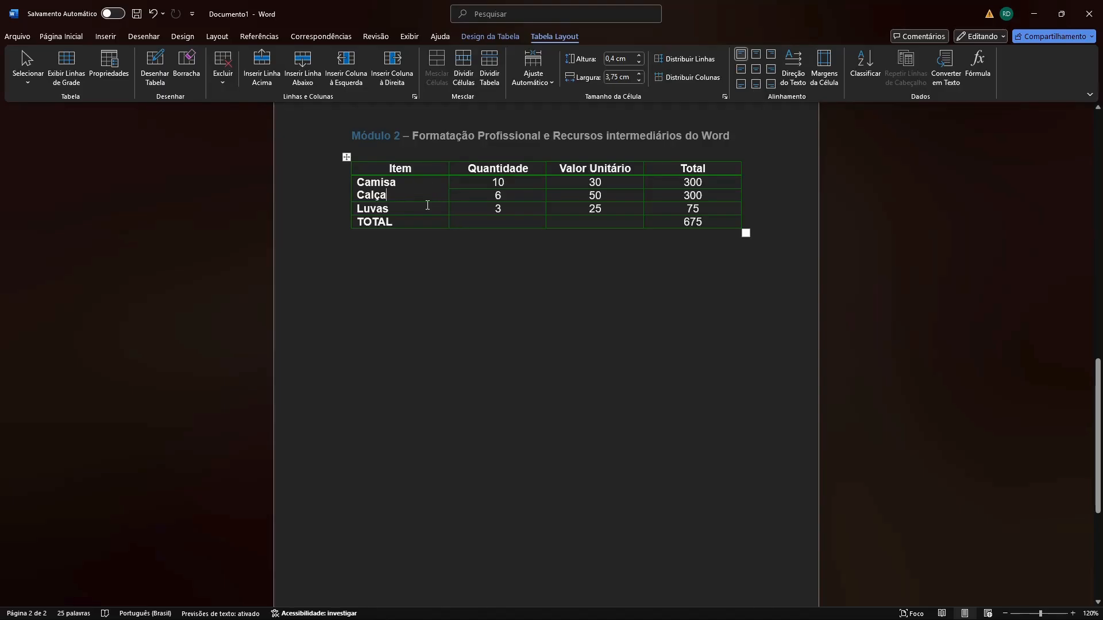
key("ctrl+z")
left_click(445, 233)
left_click(430, 193)
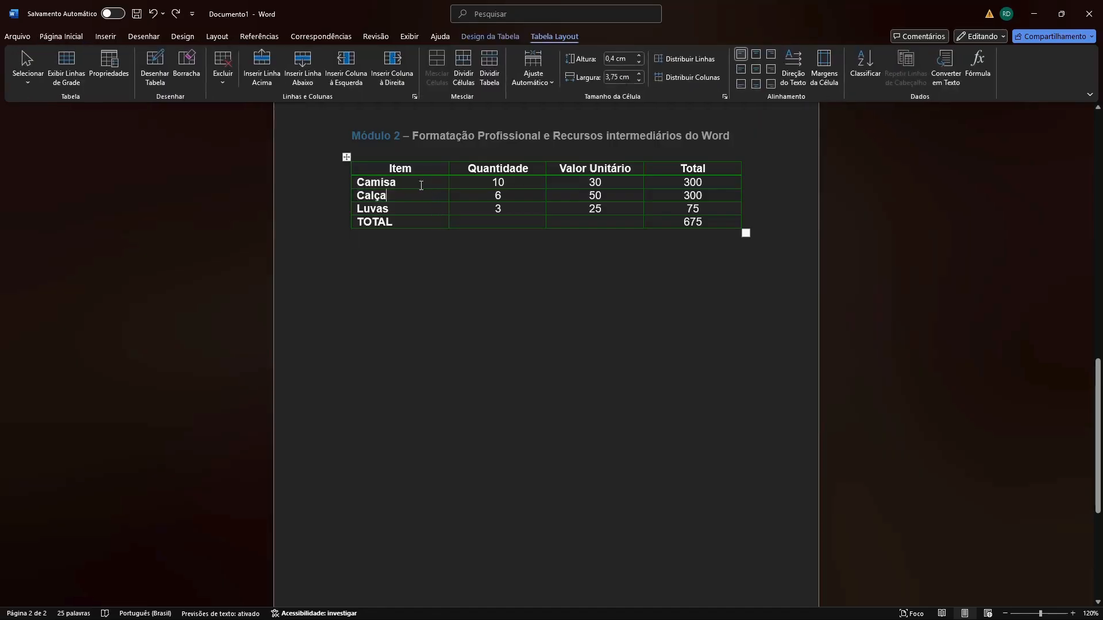
scroll(454, 236, "down", 2)
scroll(457, 238, "up", 1)
scroll(456, 238, "up", 1)
mouse_move(450, 156)
left_click(727, 222)
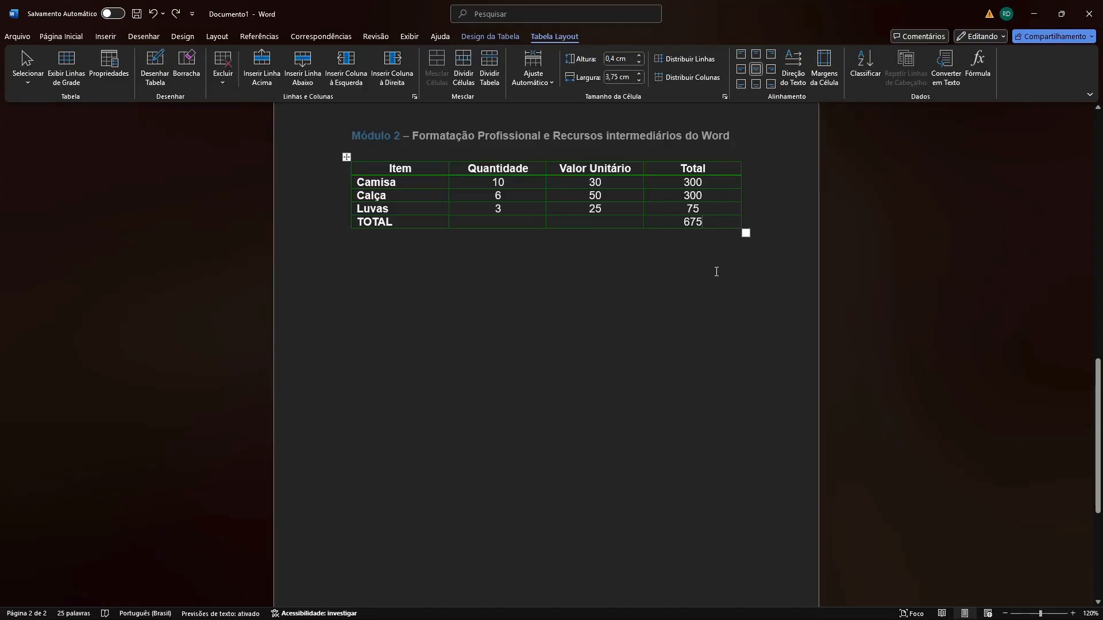
right_click(715, 223)
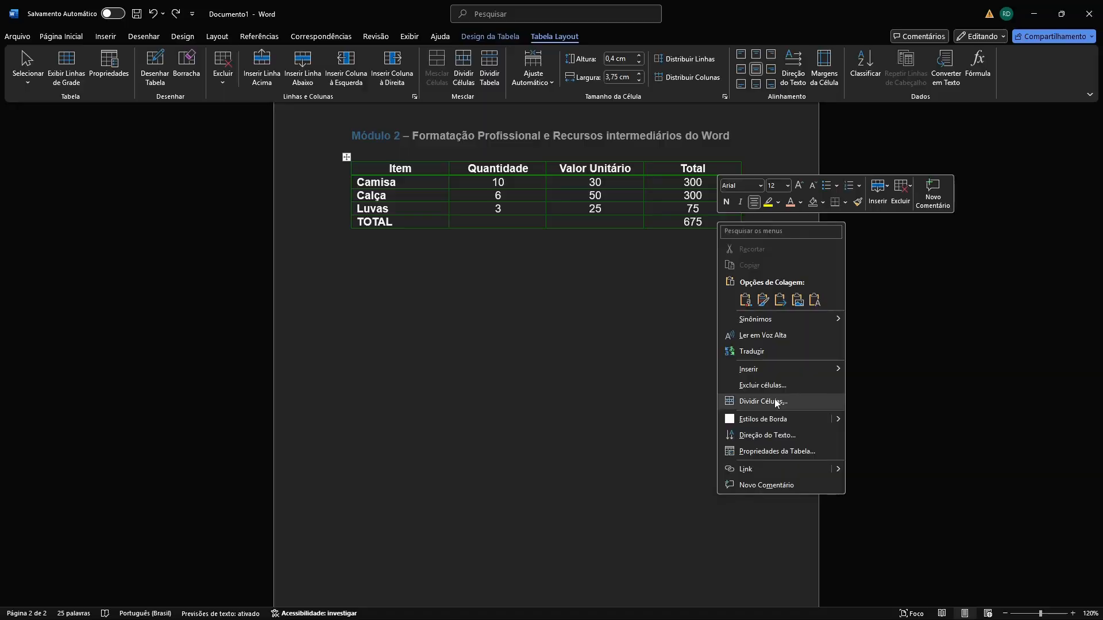
mouse_move(802, 371)
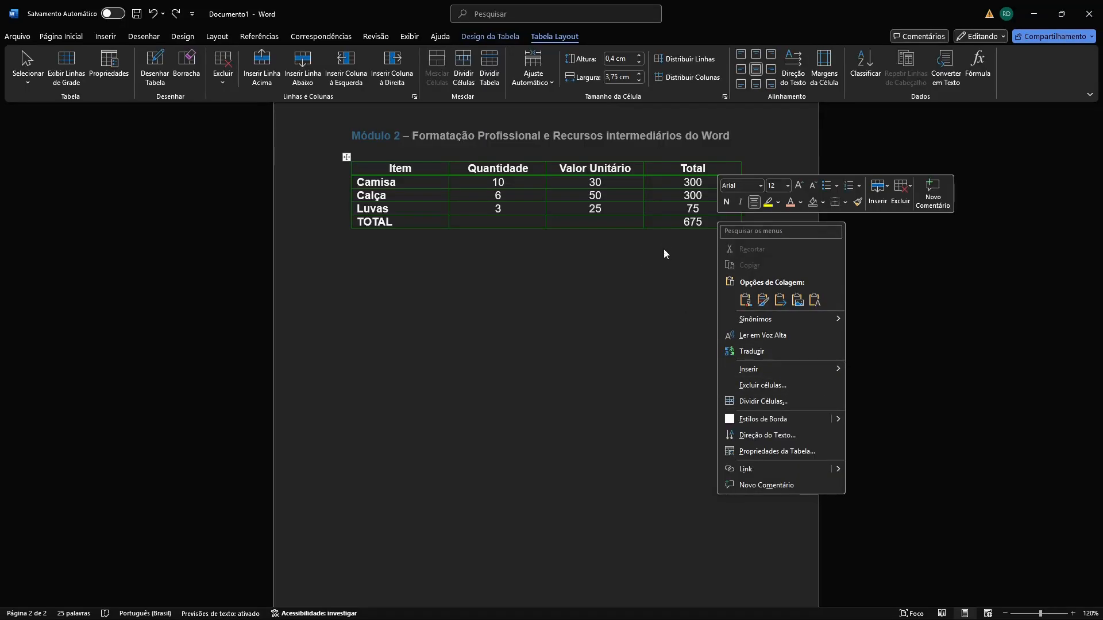
Add an empty row after the TOTAL row from its last cell, and undo the addition.
left_click(719, 224)
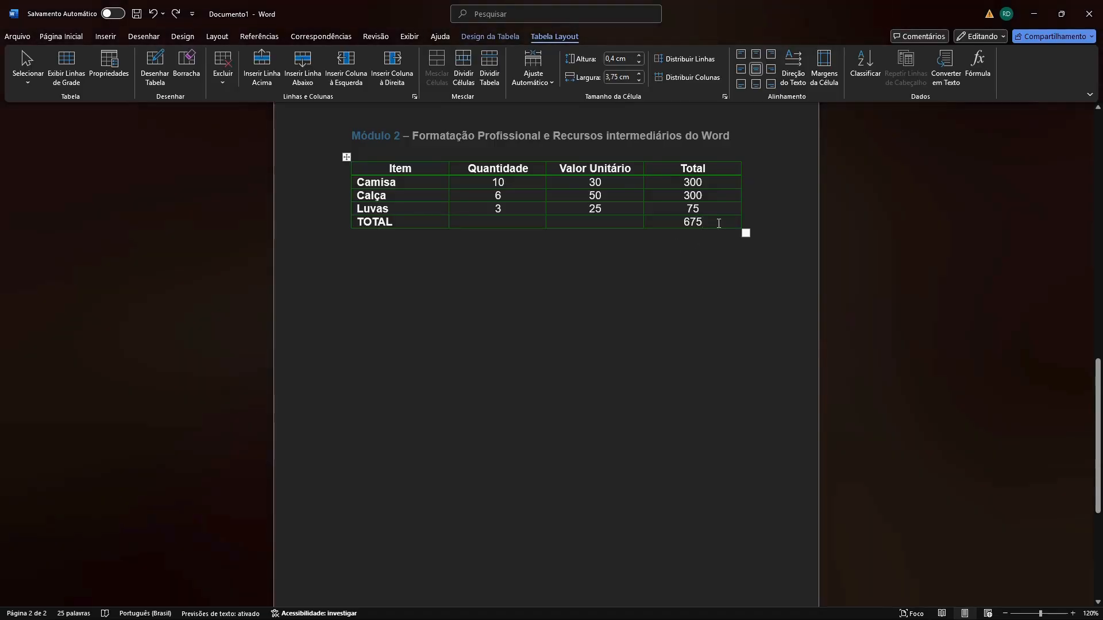
key("Tab")
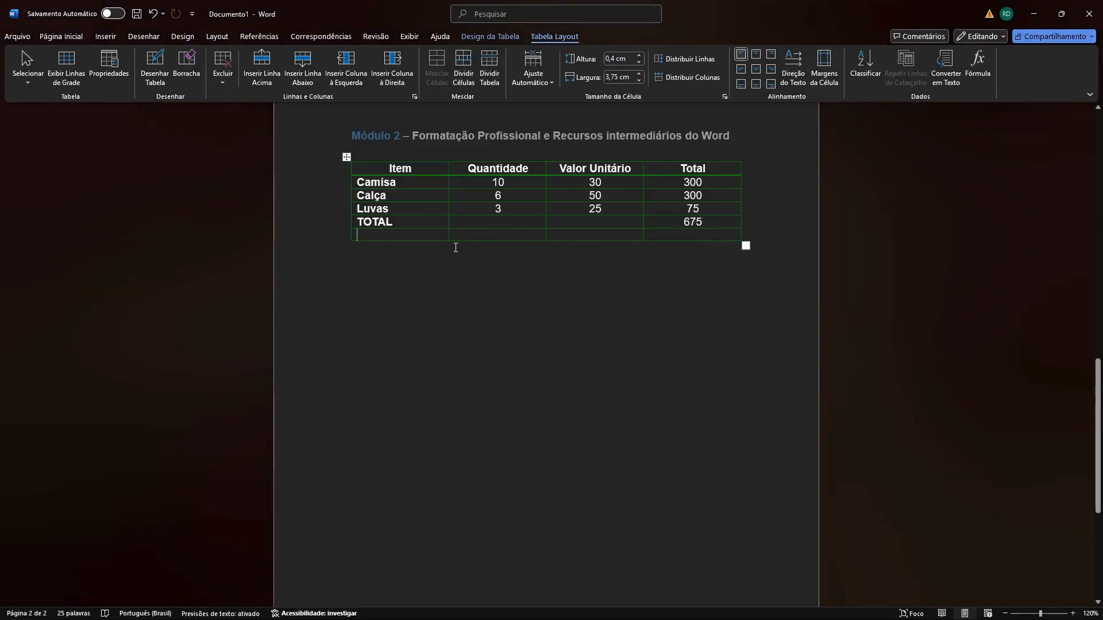
key("ctrl+z")
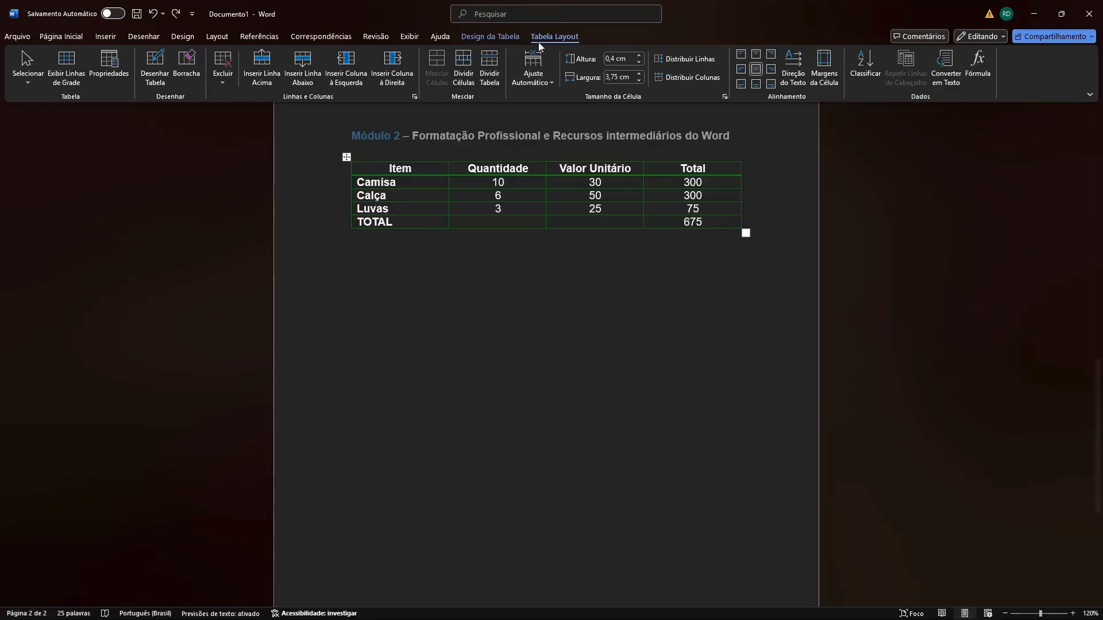
Insert an empty row below the TOTAL row with the insert-row-below command.
left_click(303, 67)
left_click(456, 239)
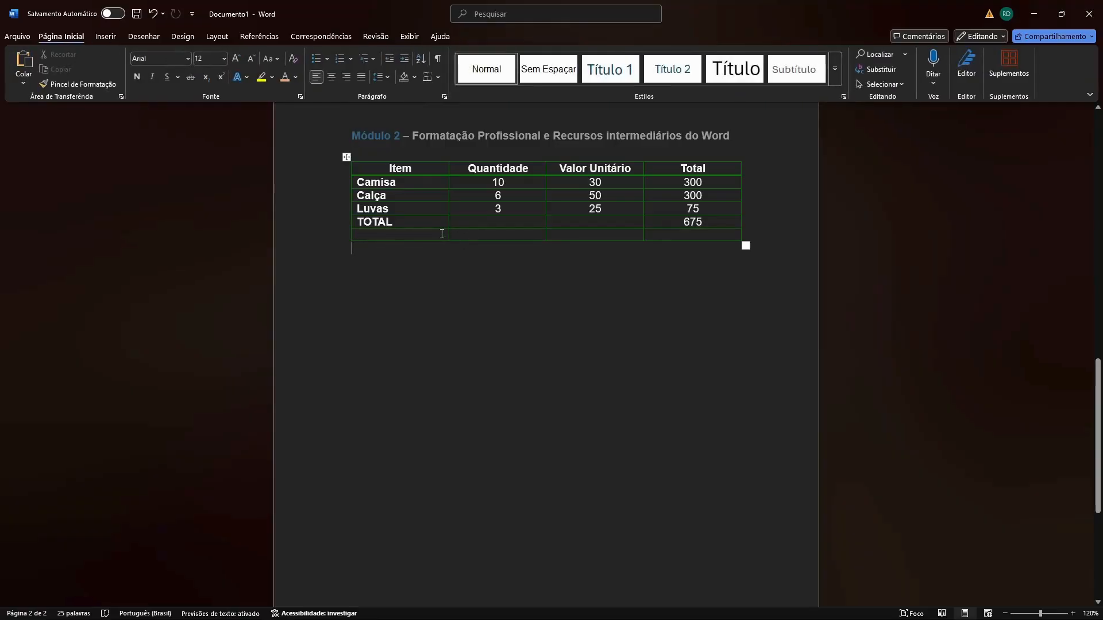
left_click(446, 184)
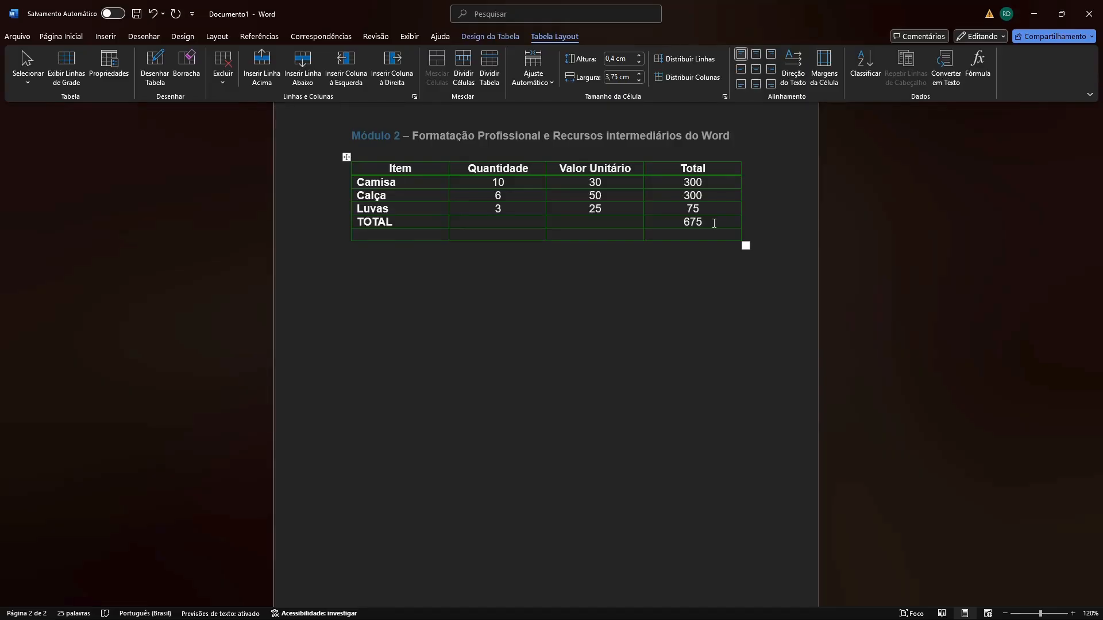
scroll(714, 224, "up", 8)
scroll(709, 291, "down", 2)
scroll(709, 291, "up", 6)
scroll(709, 290, "down", 4)
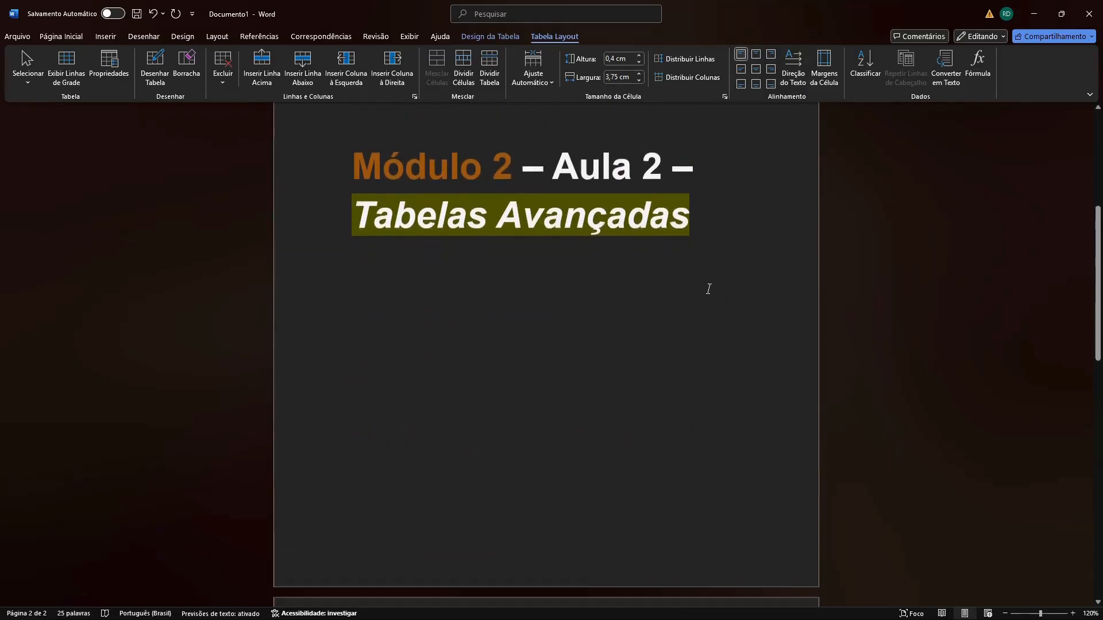